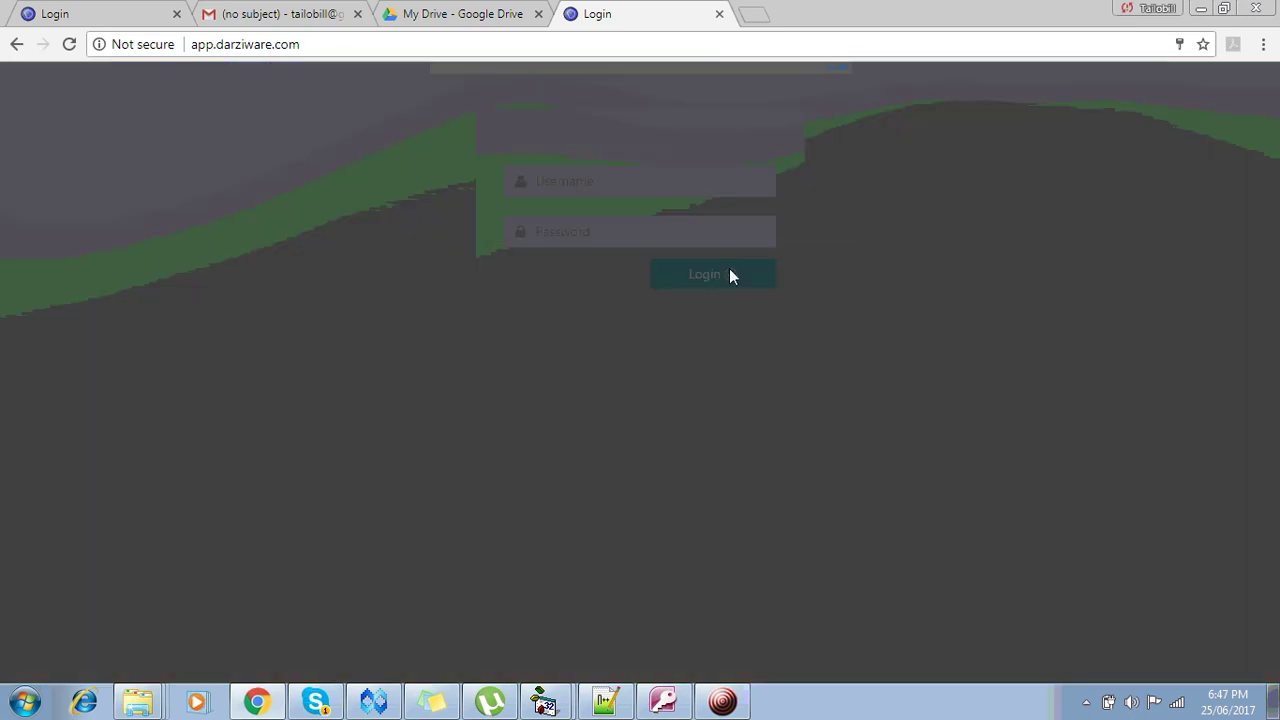
Log in to DarziWare and open the Process master register.
click(771, 231)
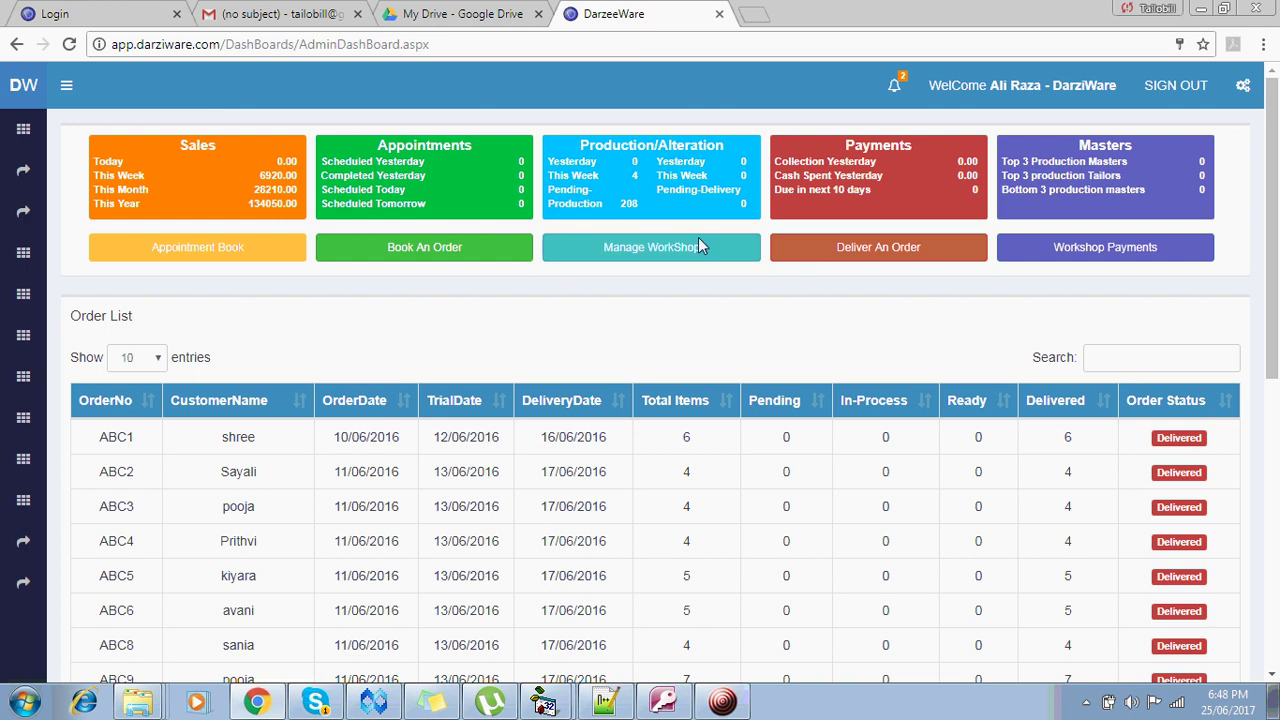
mouse_move(33, 171)
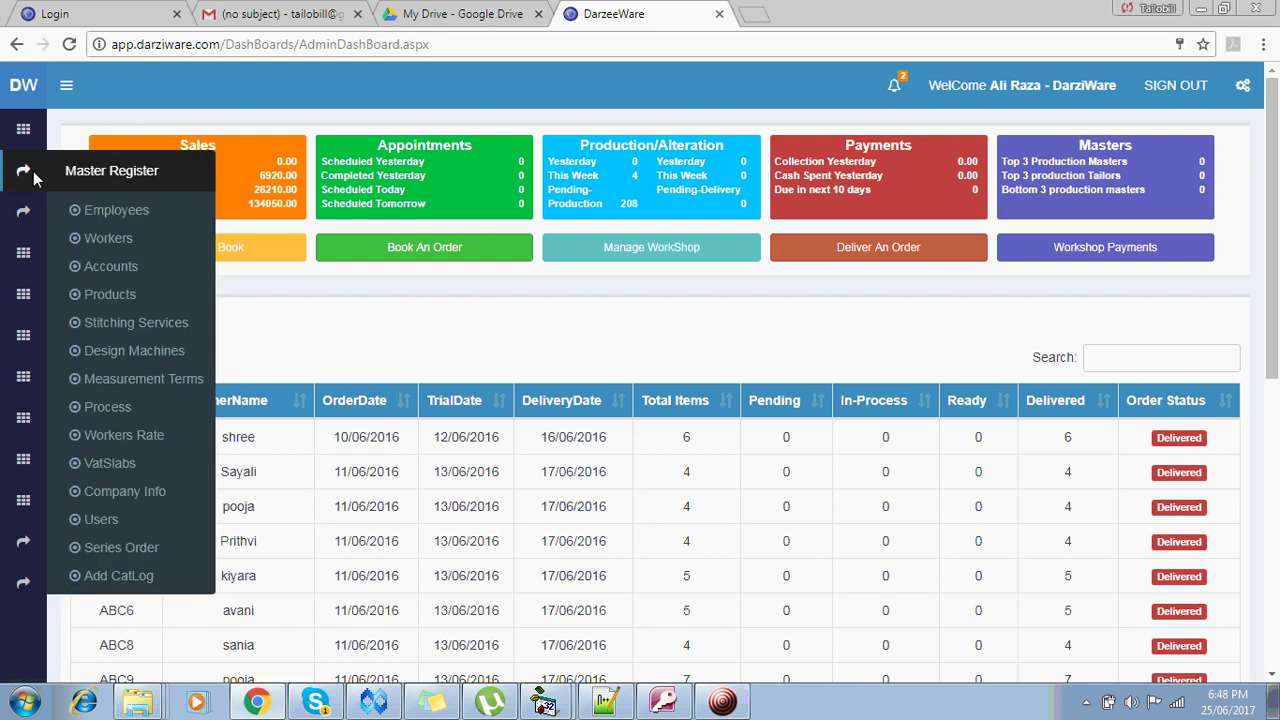
click(108, 407)
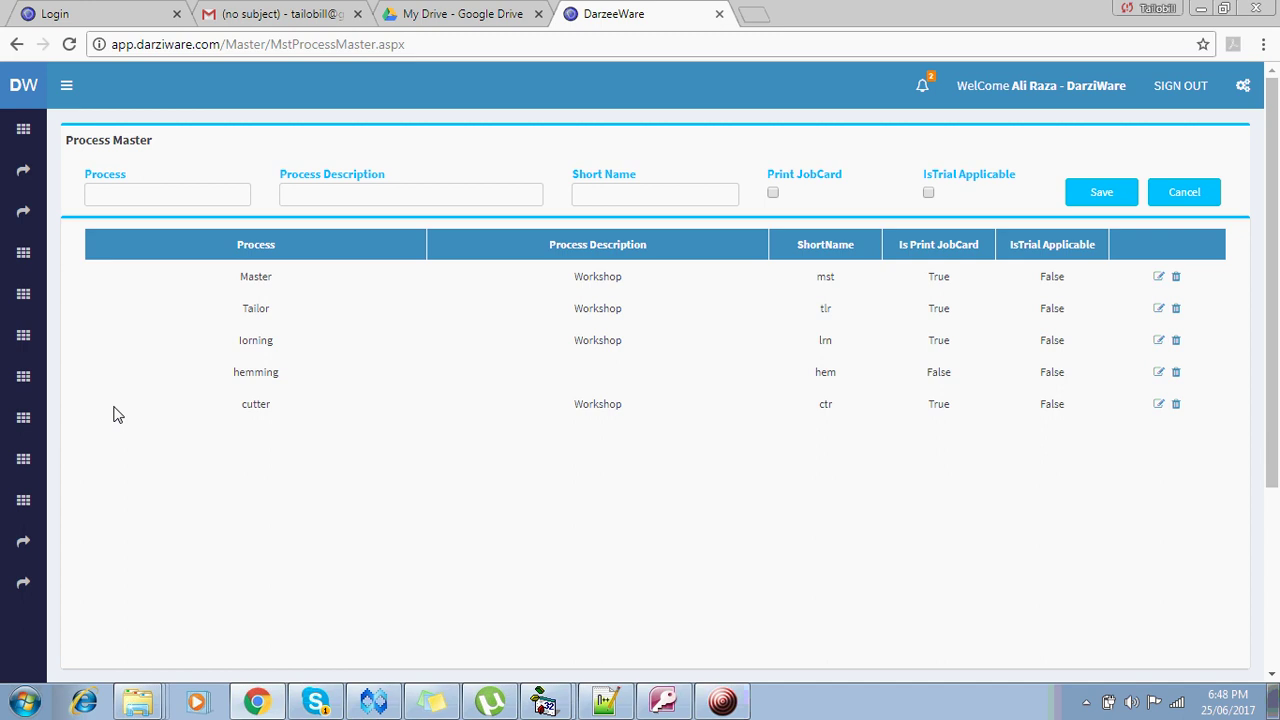
Add and save a process named Dry Cleaning with description Dry Clean and short name DC.
click(108, 197)
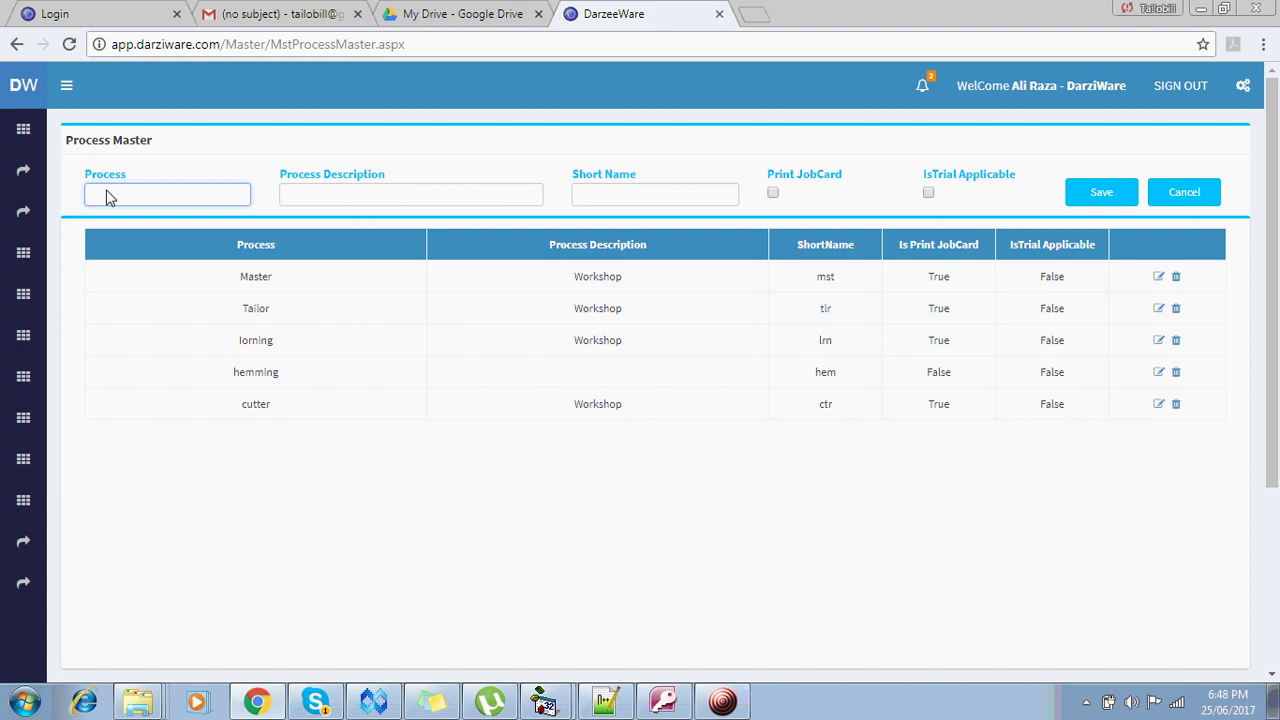
text(Dry Cleaning)
click(455, 206)
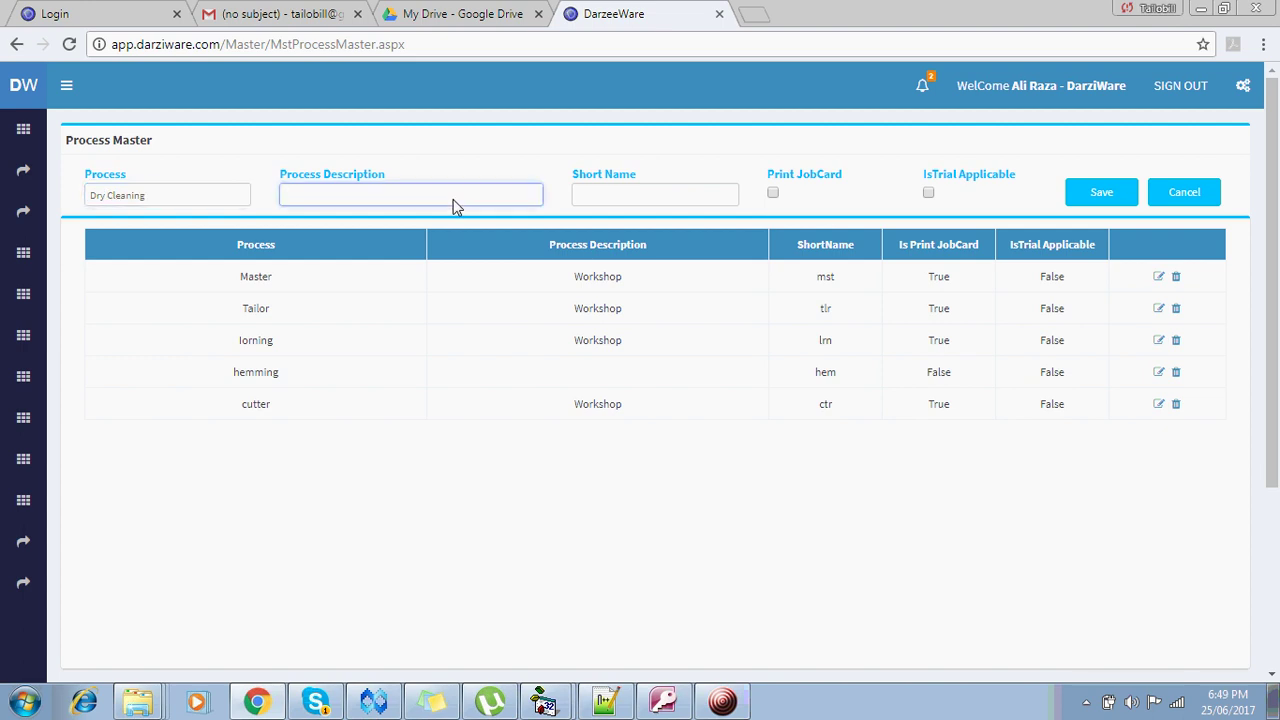
text(Dry Clean)
key(Tab)
text(DC)
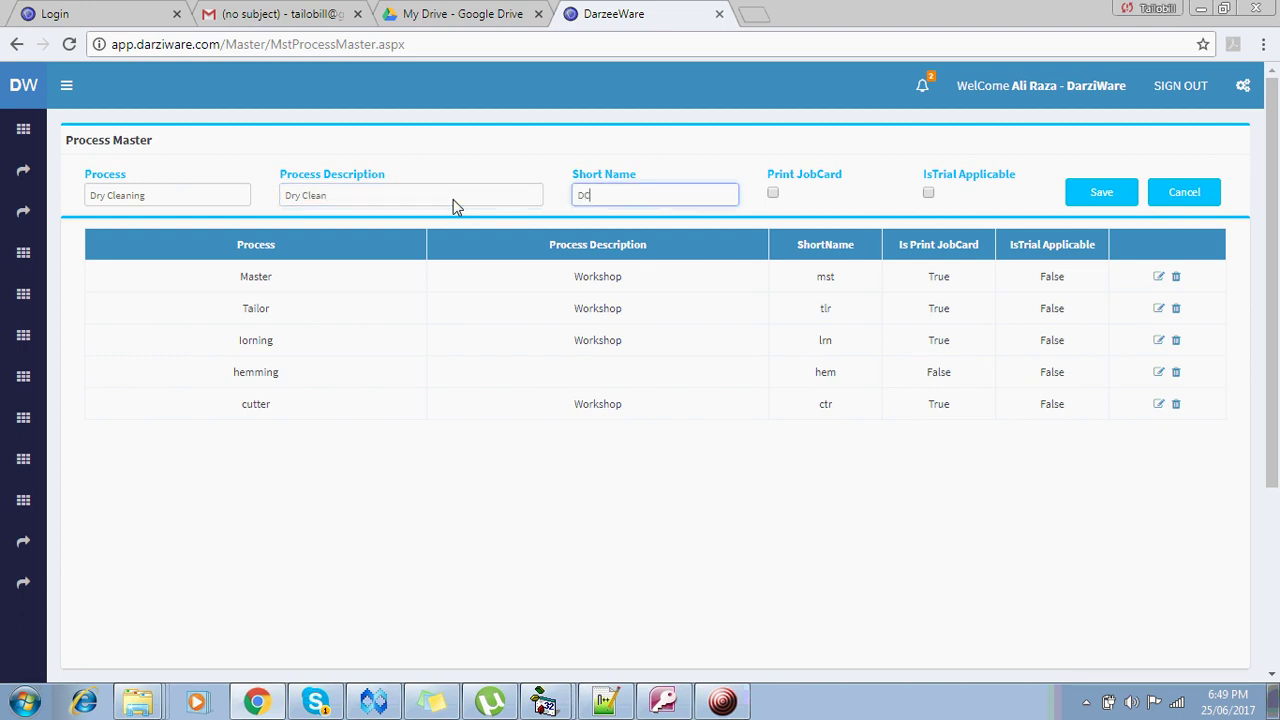
key(Tab)
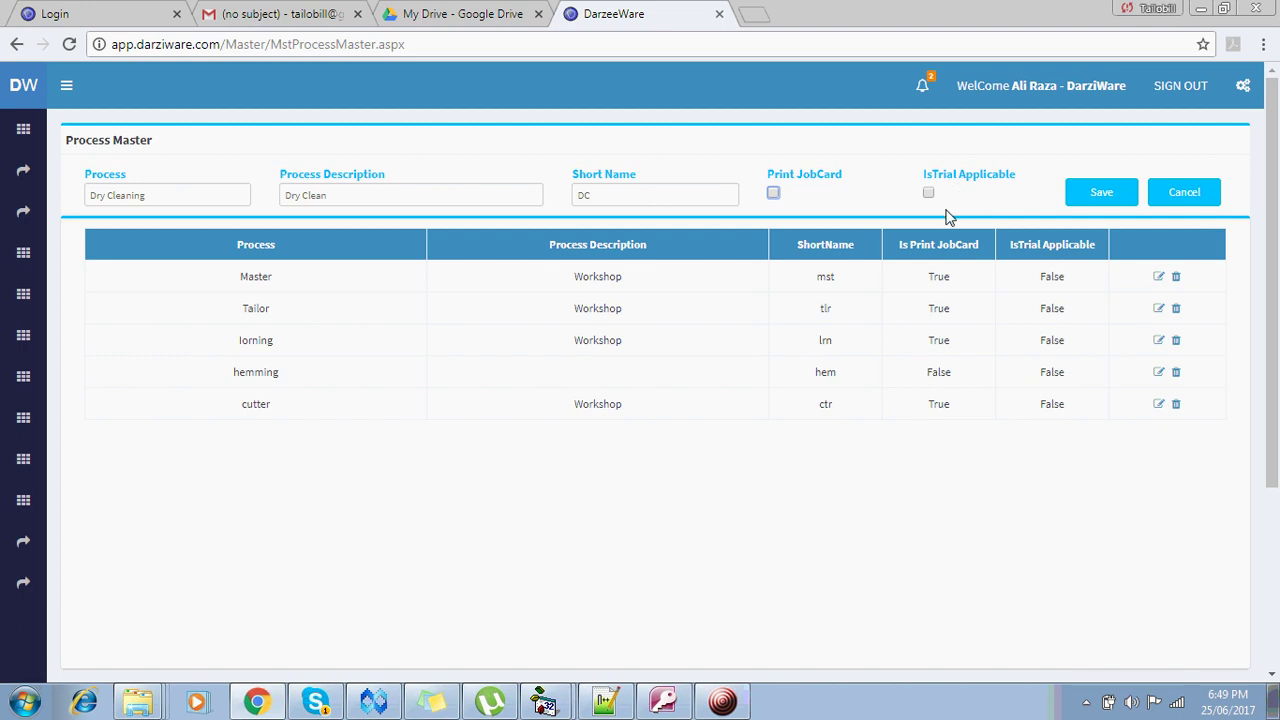
click(1101, 195)
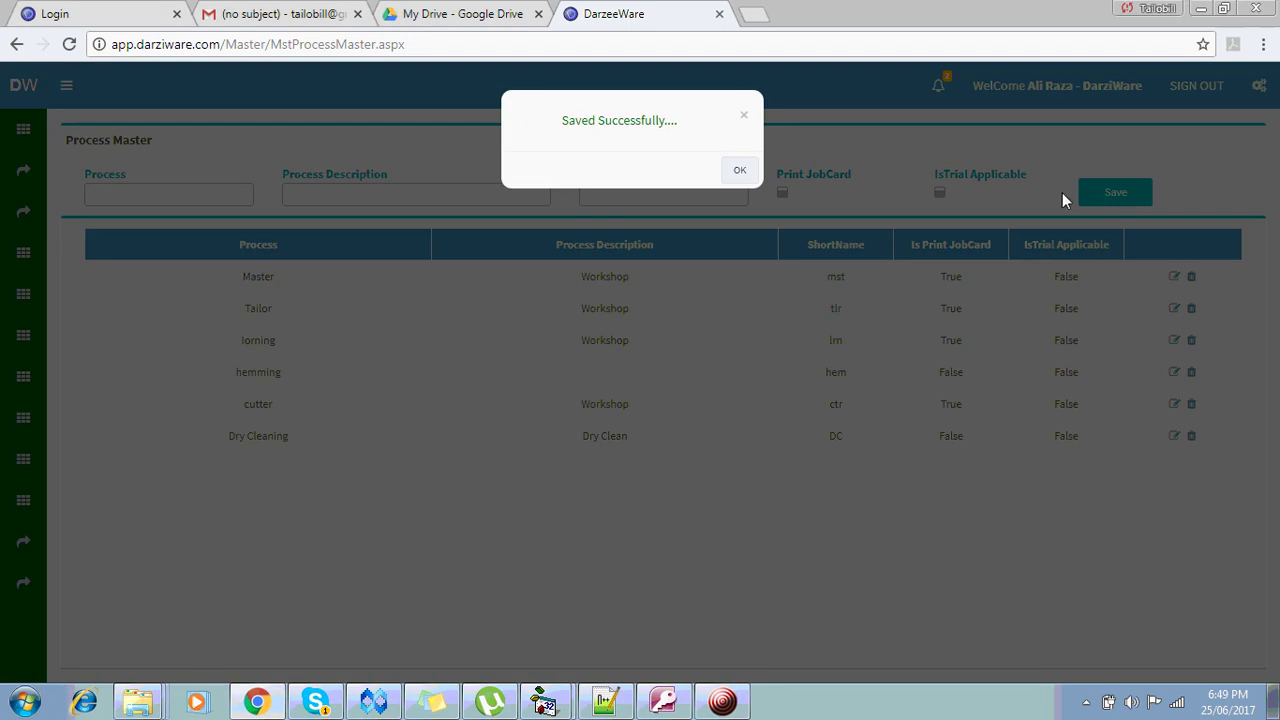
click(740, 170)
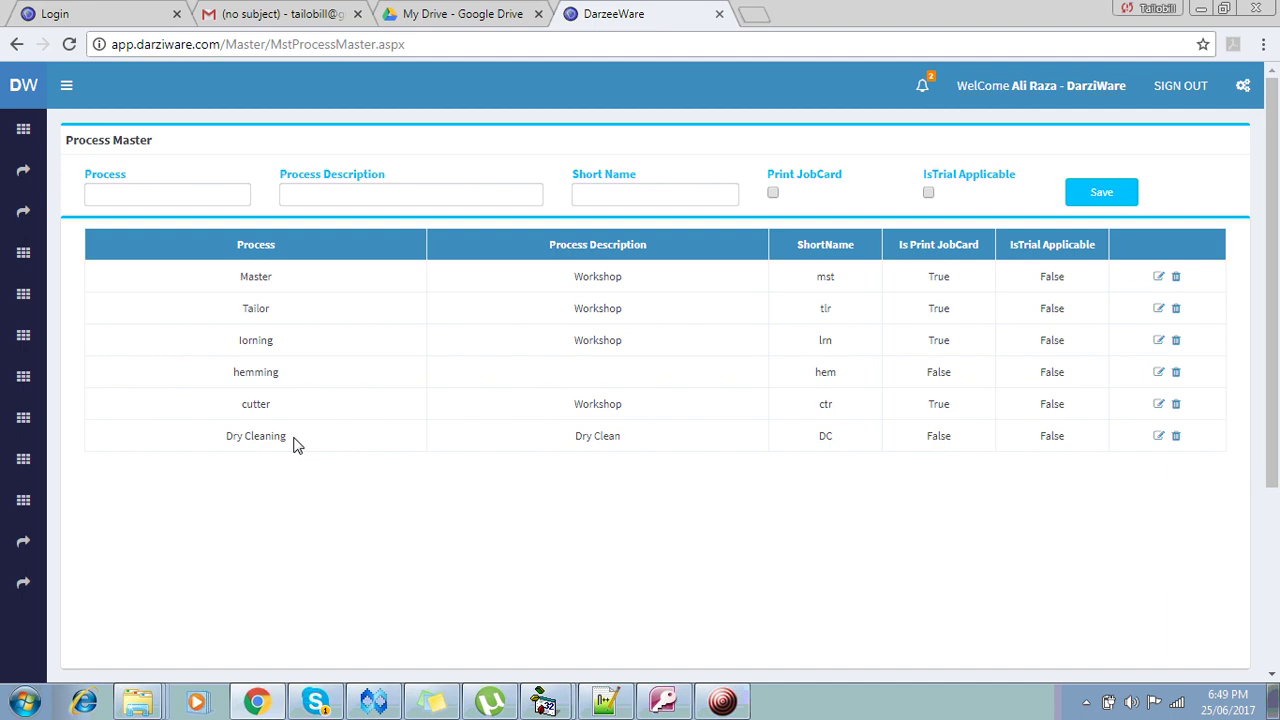
drag(297, 443, 183, 446)
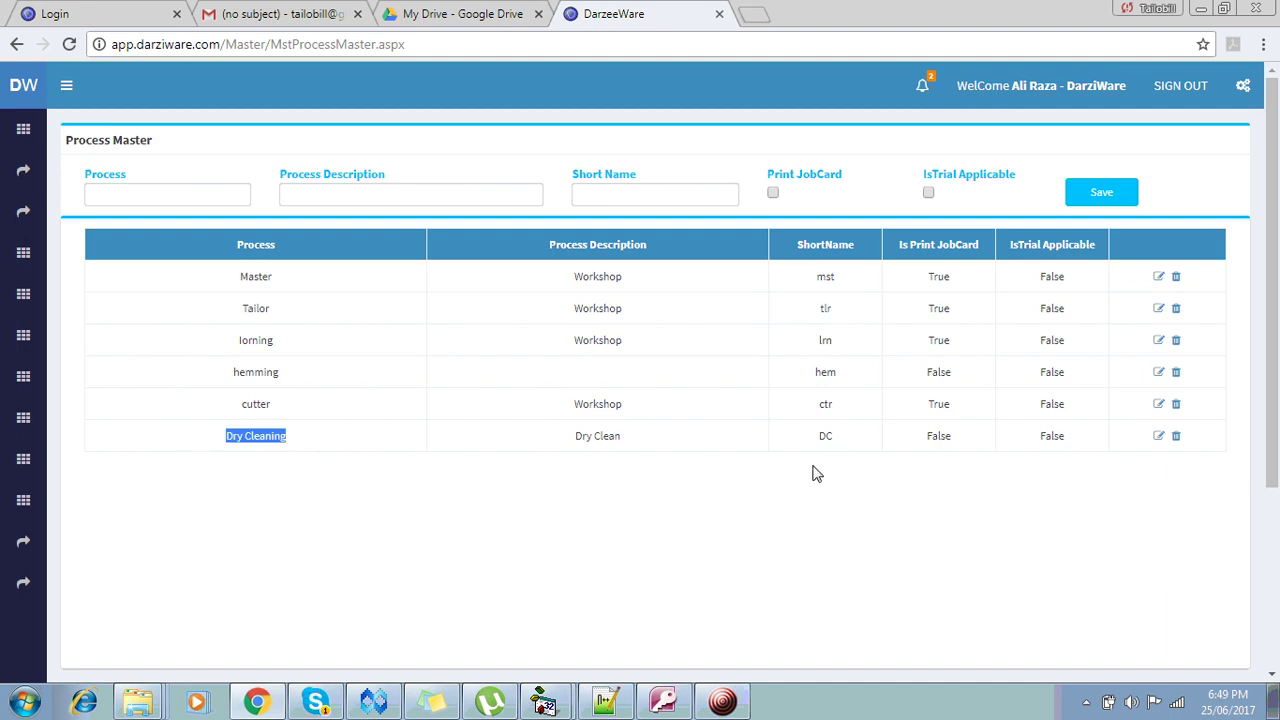
Edit the cutter process, changing its name to Cutter and its short name to CTR, and update the record.
click(1157, 405)
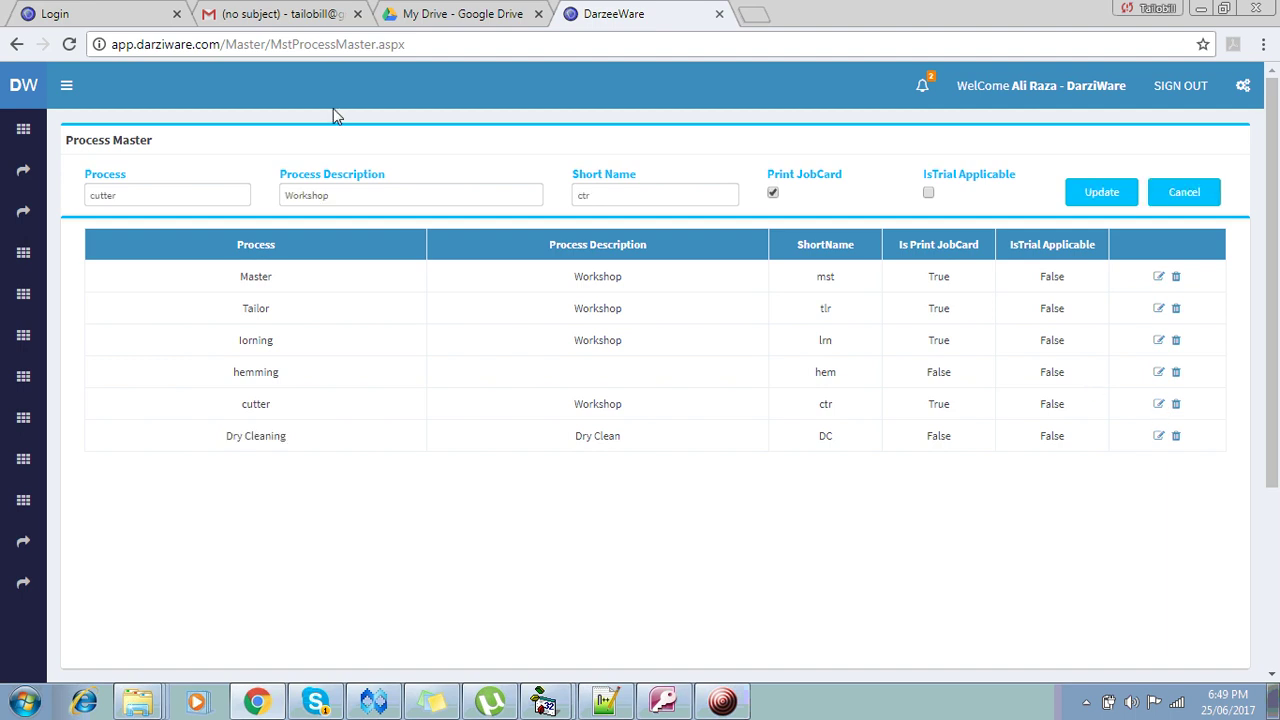
click(150, 201)
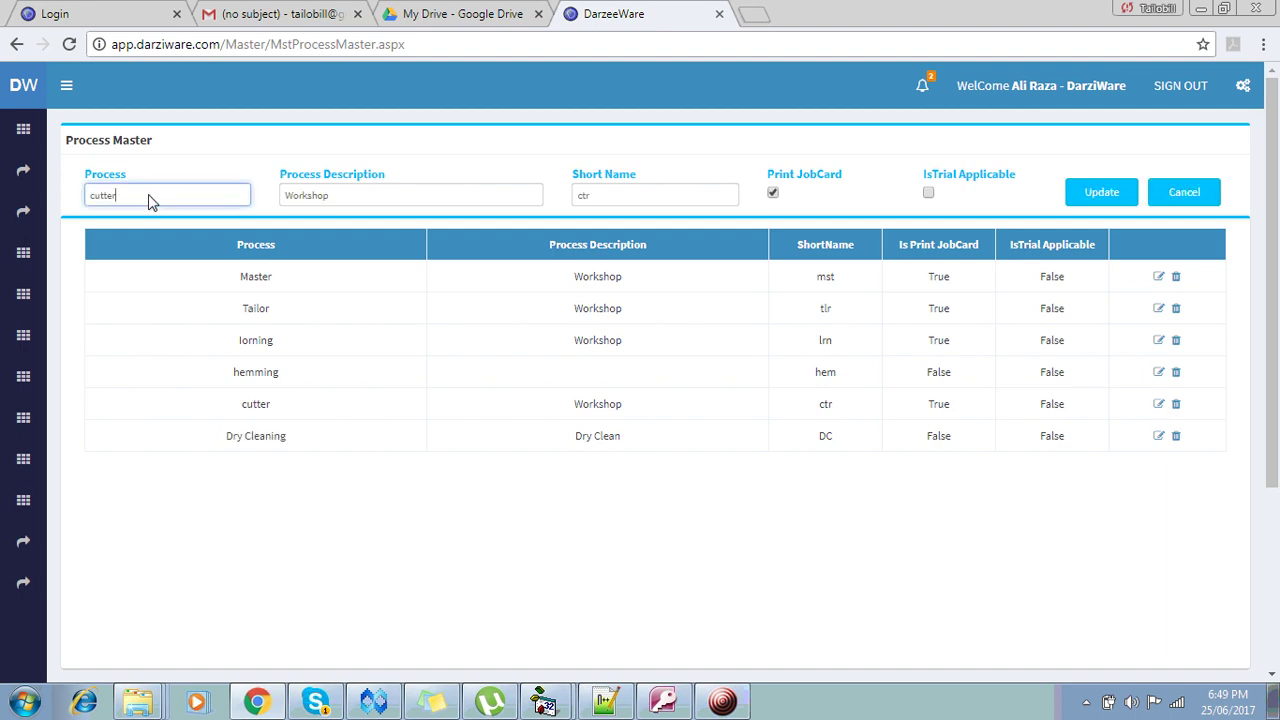
double_click(150, 201)
text(cutter)
click(610, 203)
double_click(610, 203)
text(CTR)
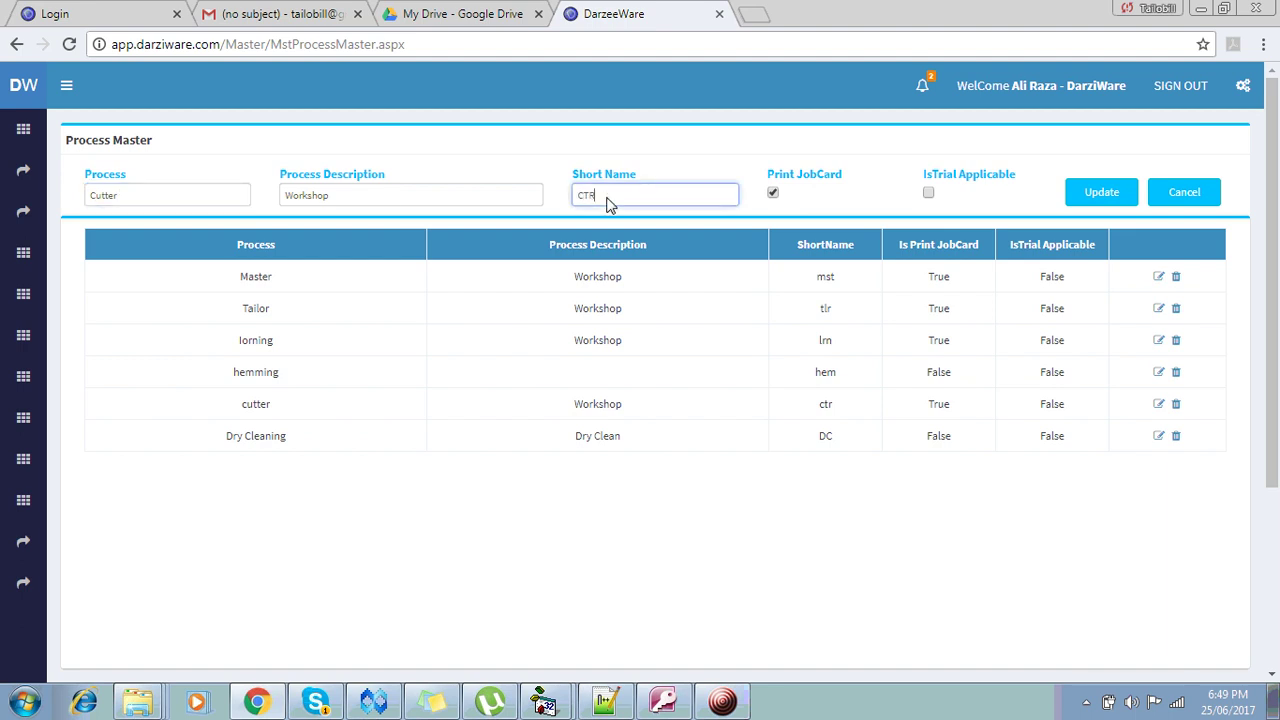
click(1103, 189)
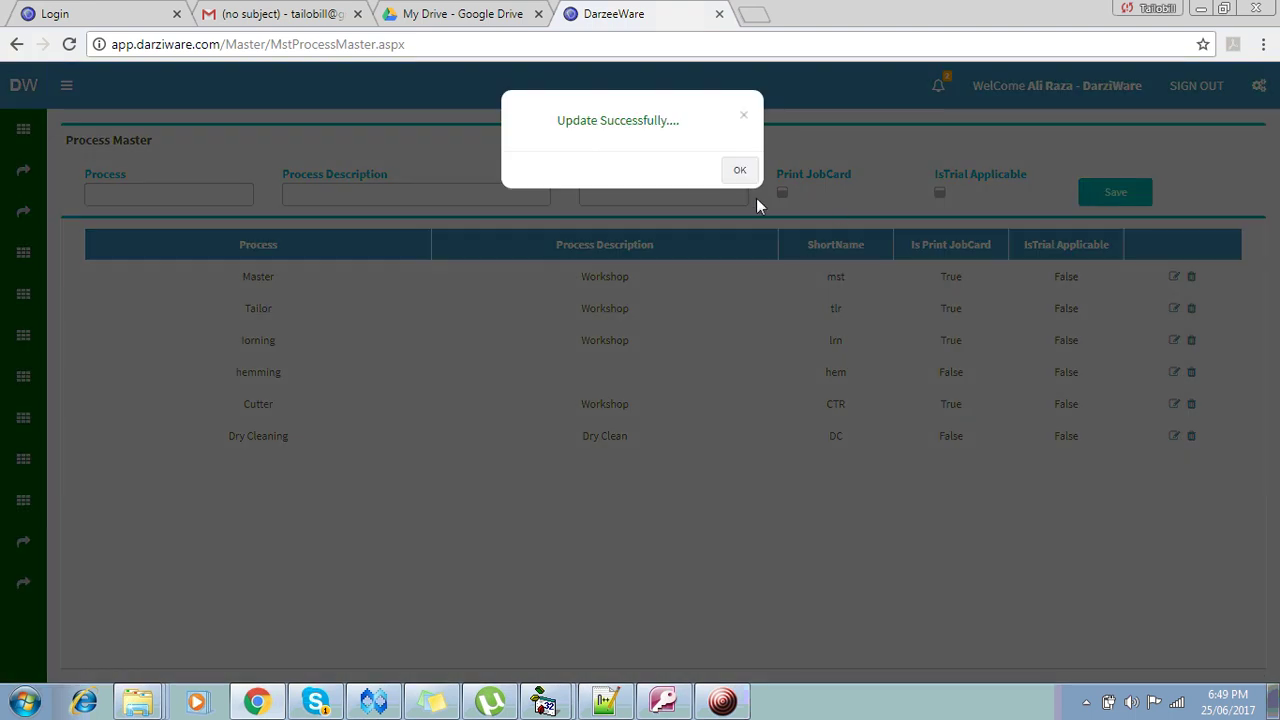
click(737, 173)
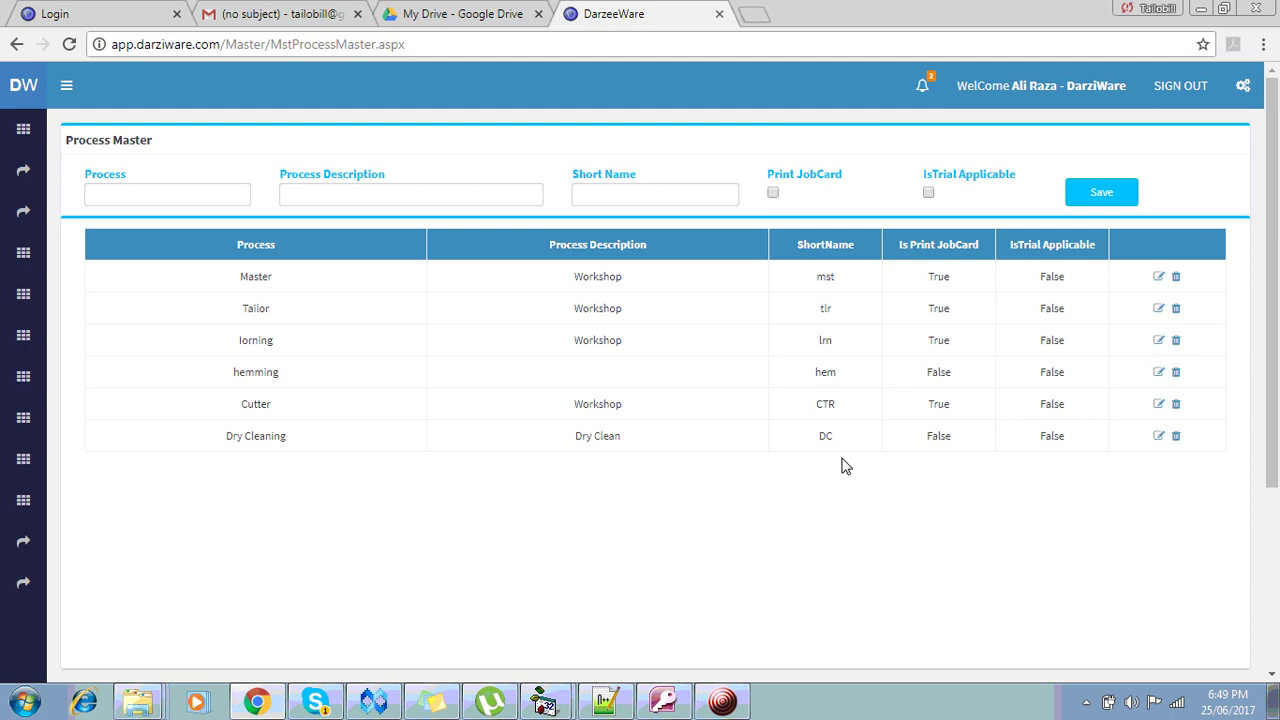
Delete the Dry Cleaning process from the process list and confirm the deletion.
click(1176, 437)
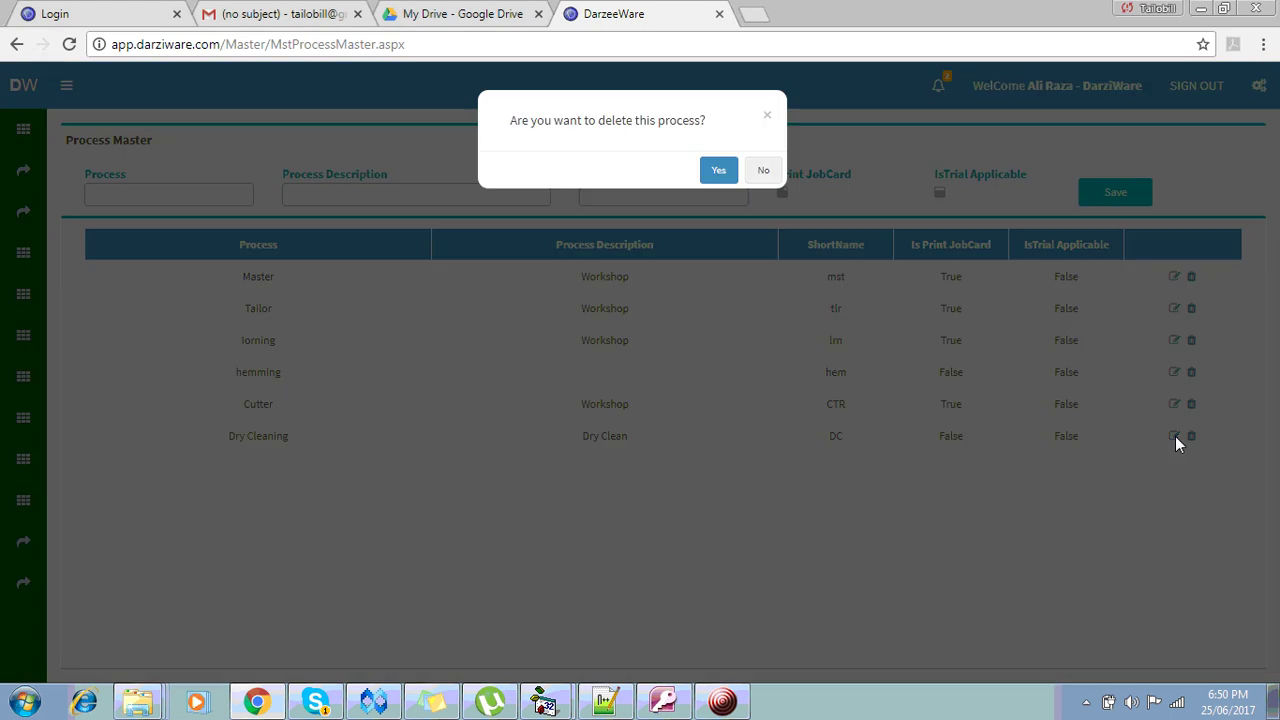
click(708, 176)
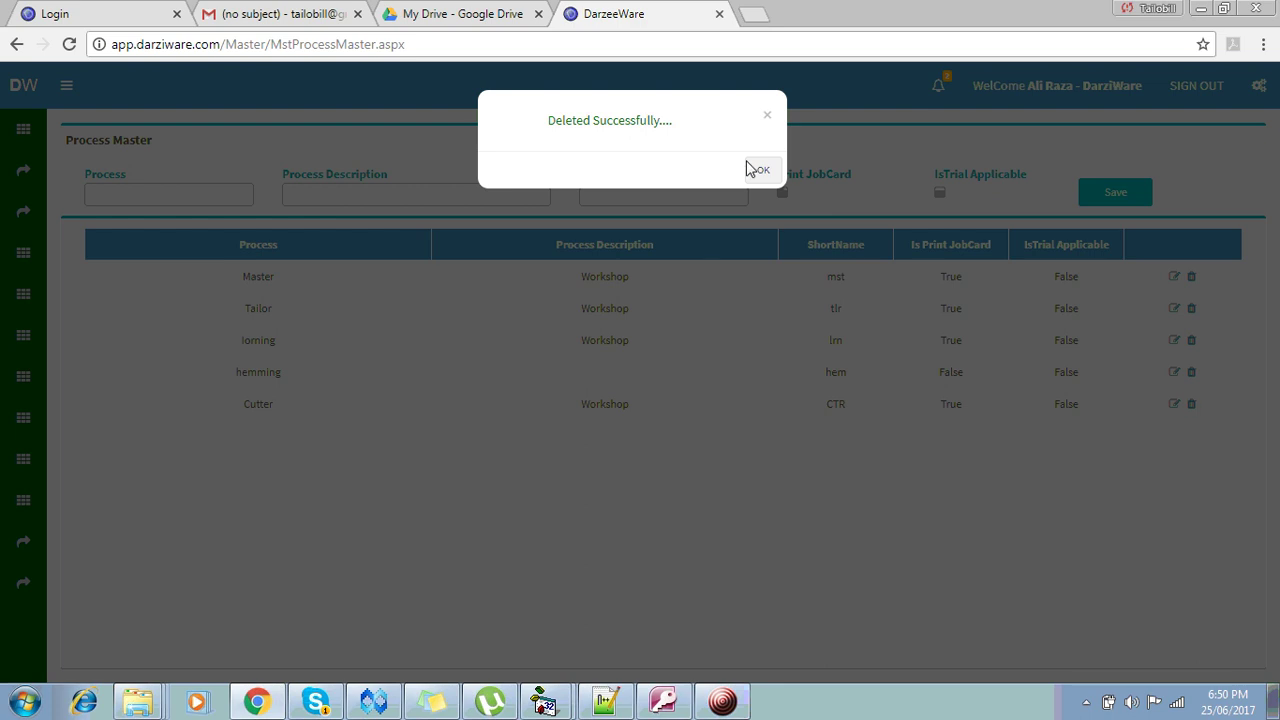
click(761, 172)
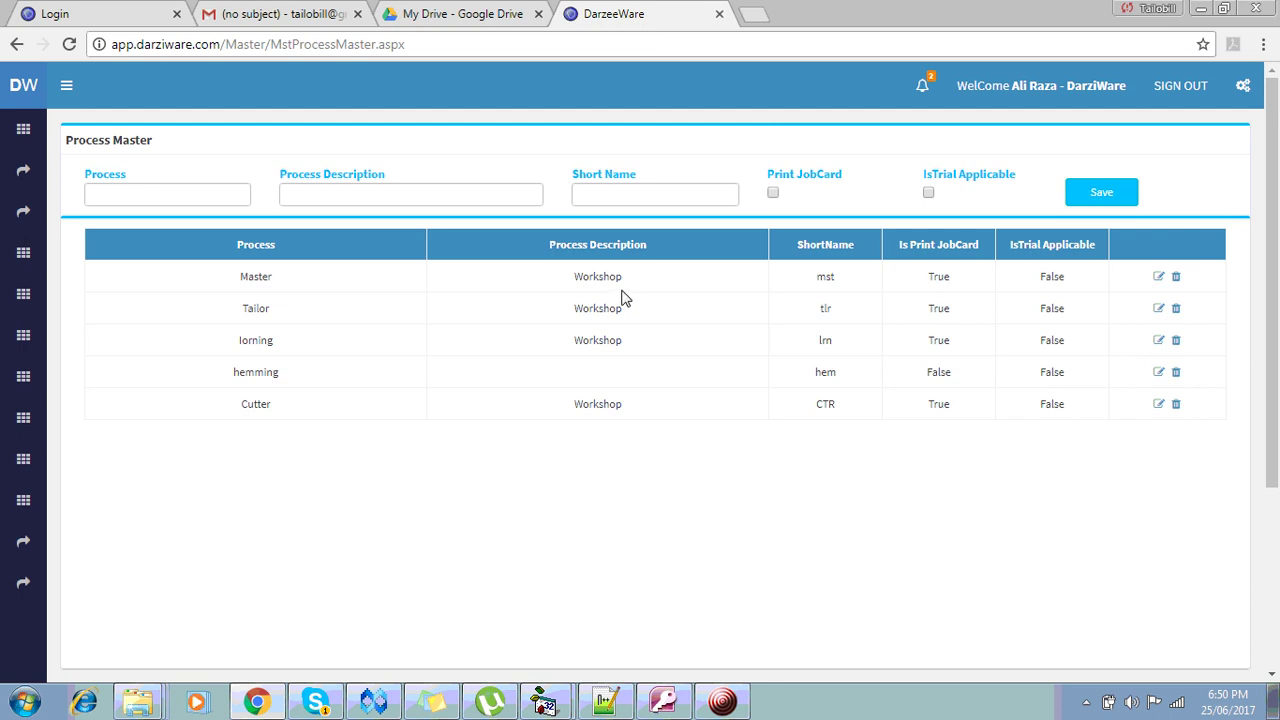
Open the Measurement Terms register and look through the existing terms.
mouse_move(28, 178)
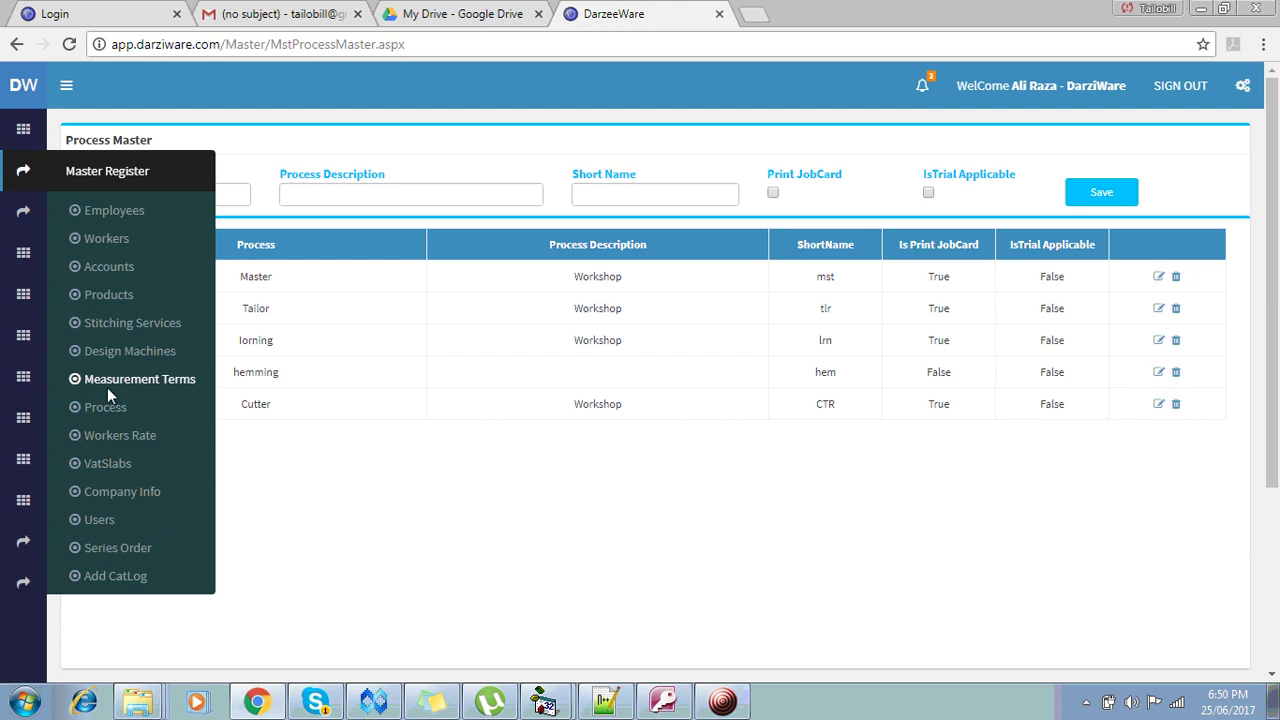
click(107, 387)
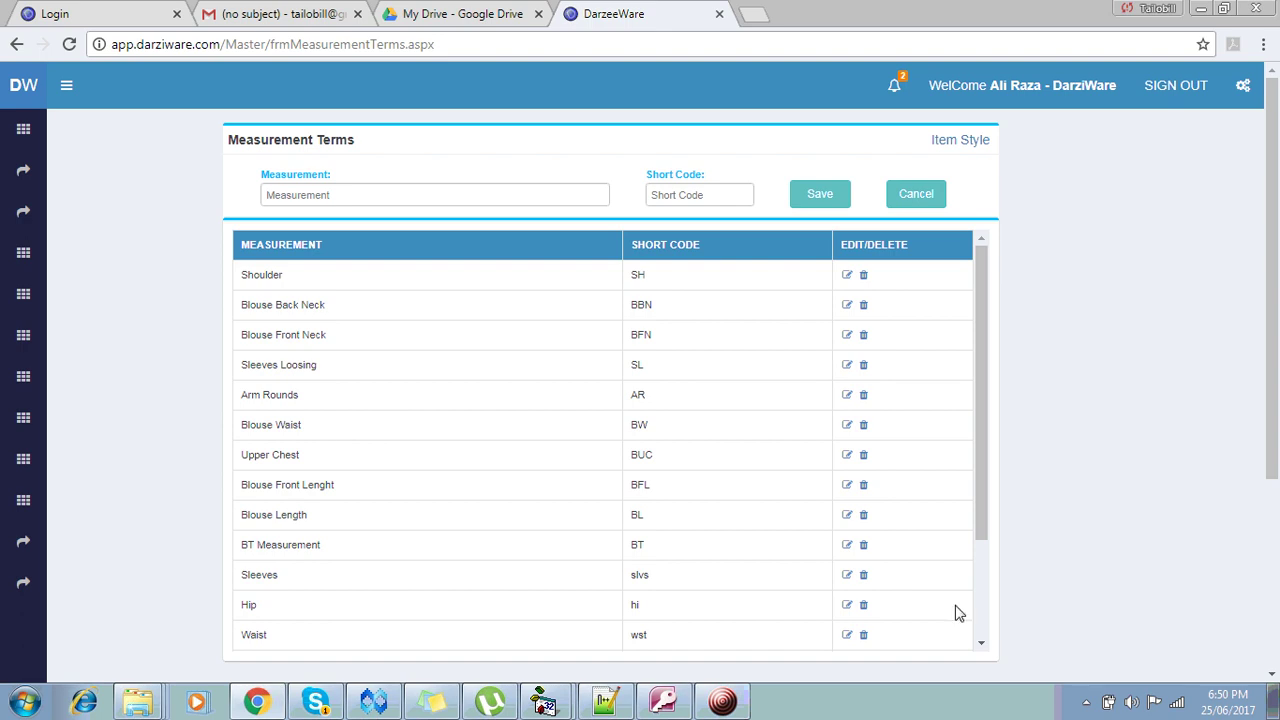
scroll(988, 620, down, 1)
scroll(988, 620, down, 1)
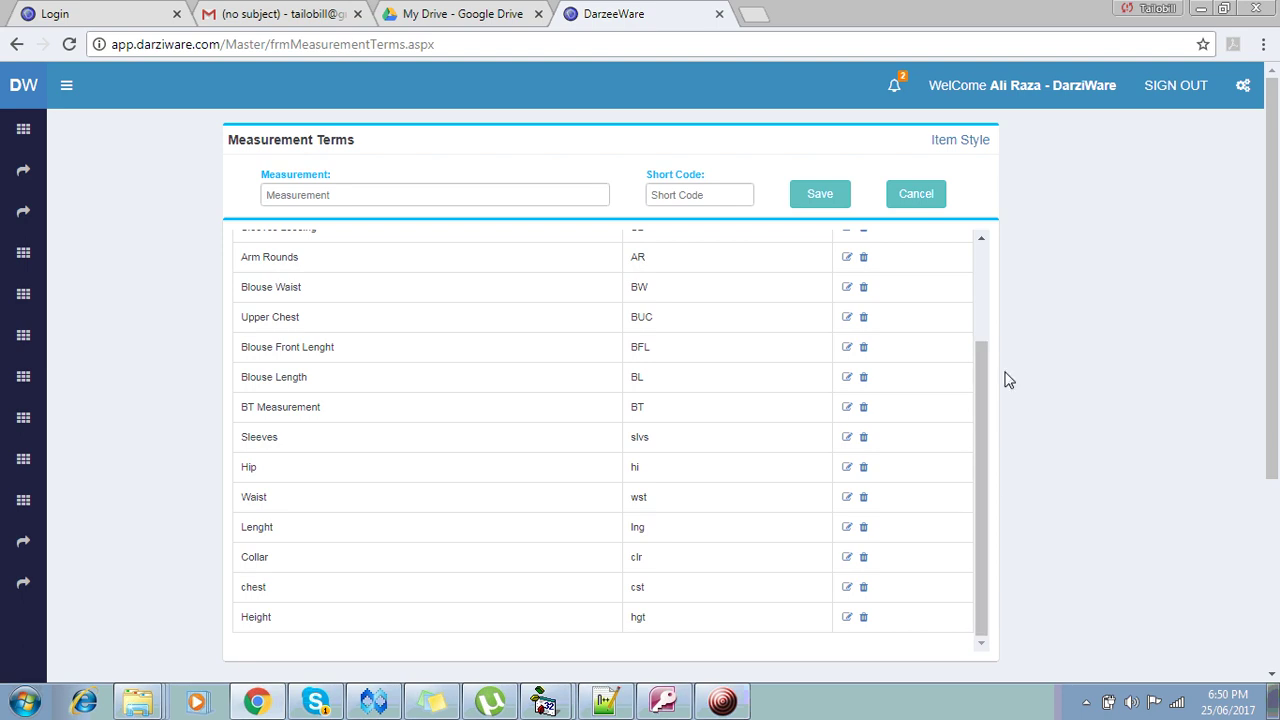
scroll(983, 300, up, 3)
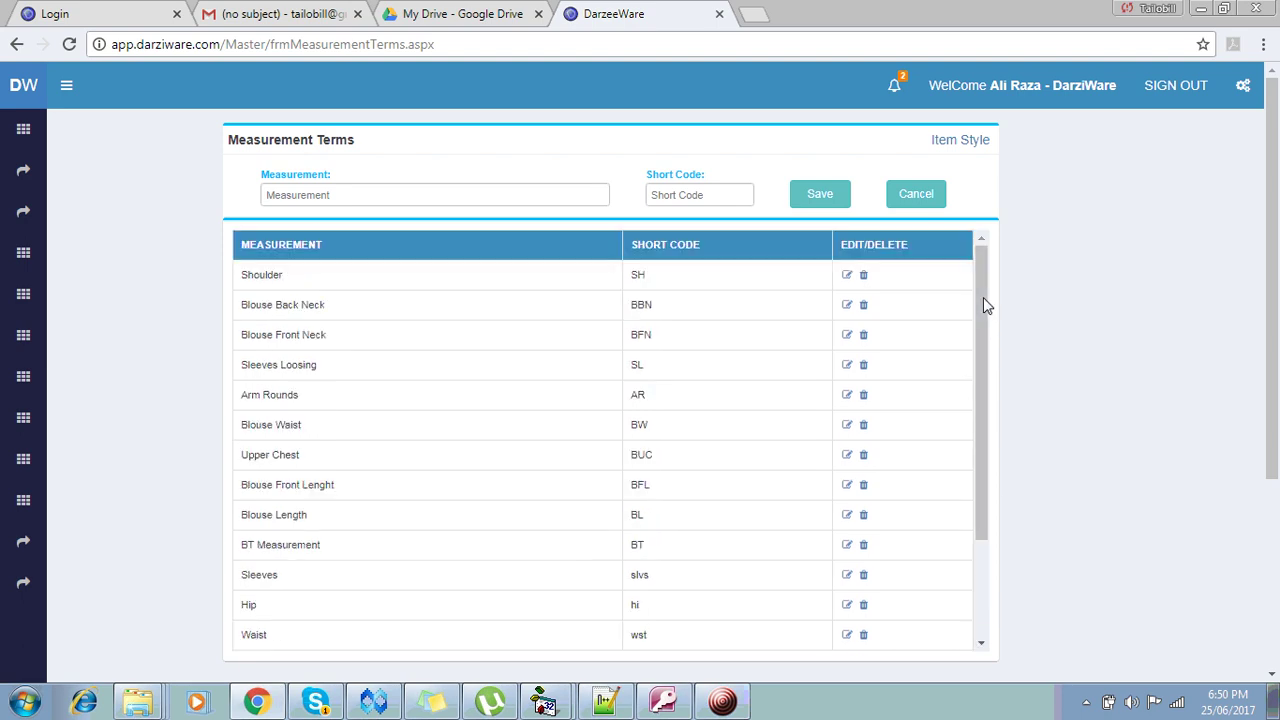
Add and save a measurement term named Bottom with short code BTM.
click(420, 196)
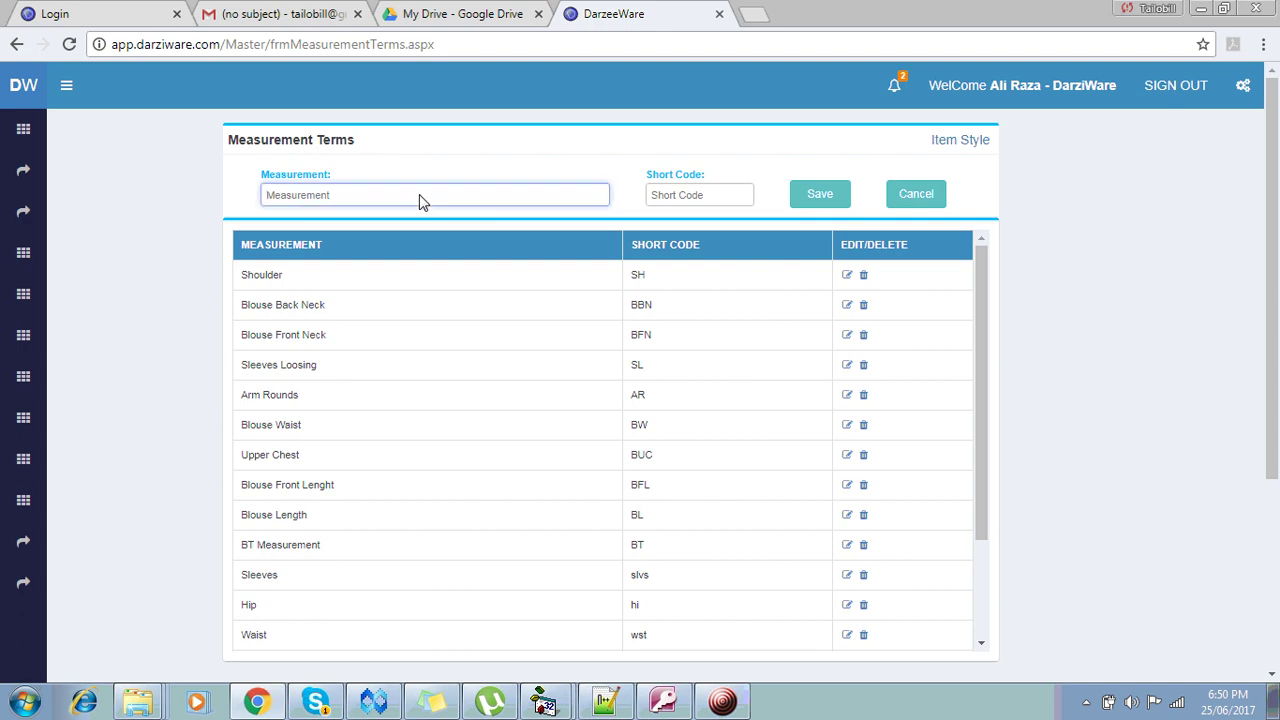
text(Bottom)
key(Tab)
text(M)
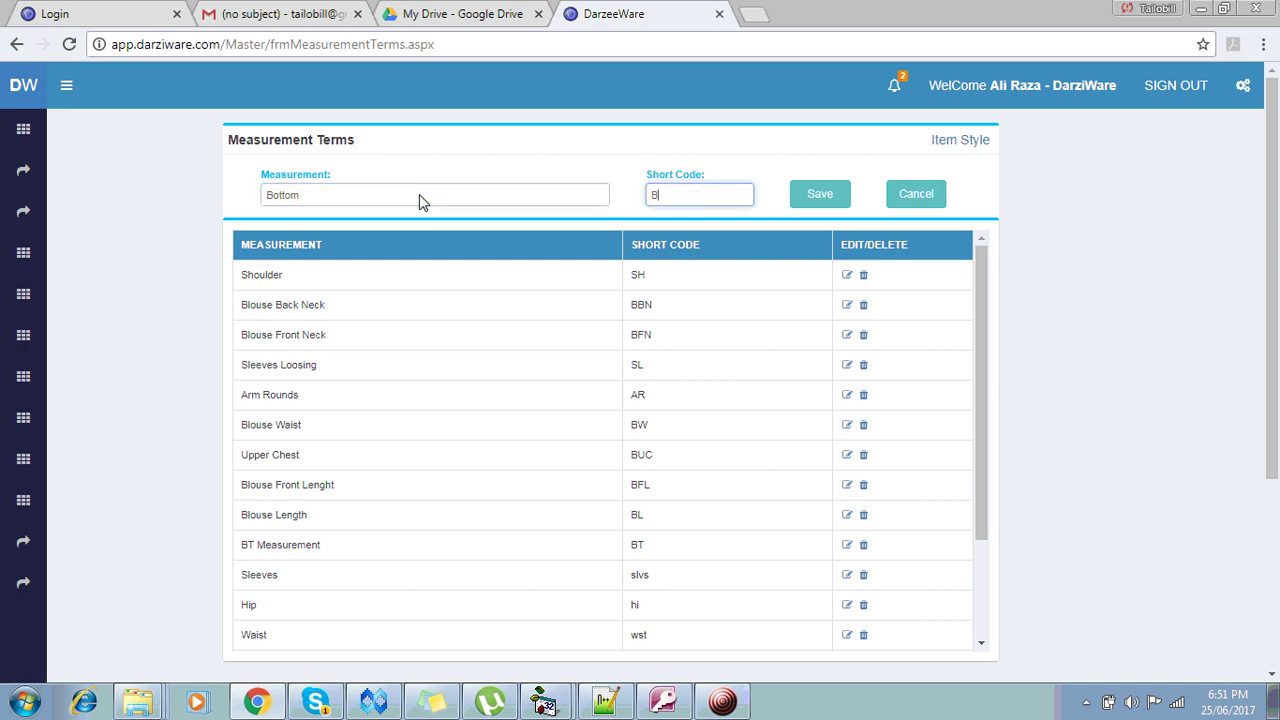
key(BackSpace)
text(M)
key(BackSpace)
text(BTM)
click(815, 197)
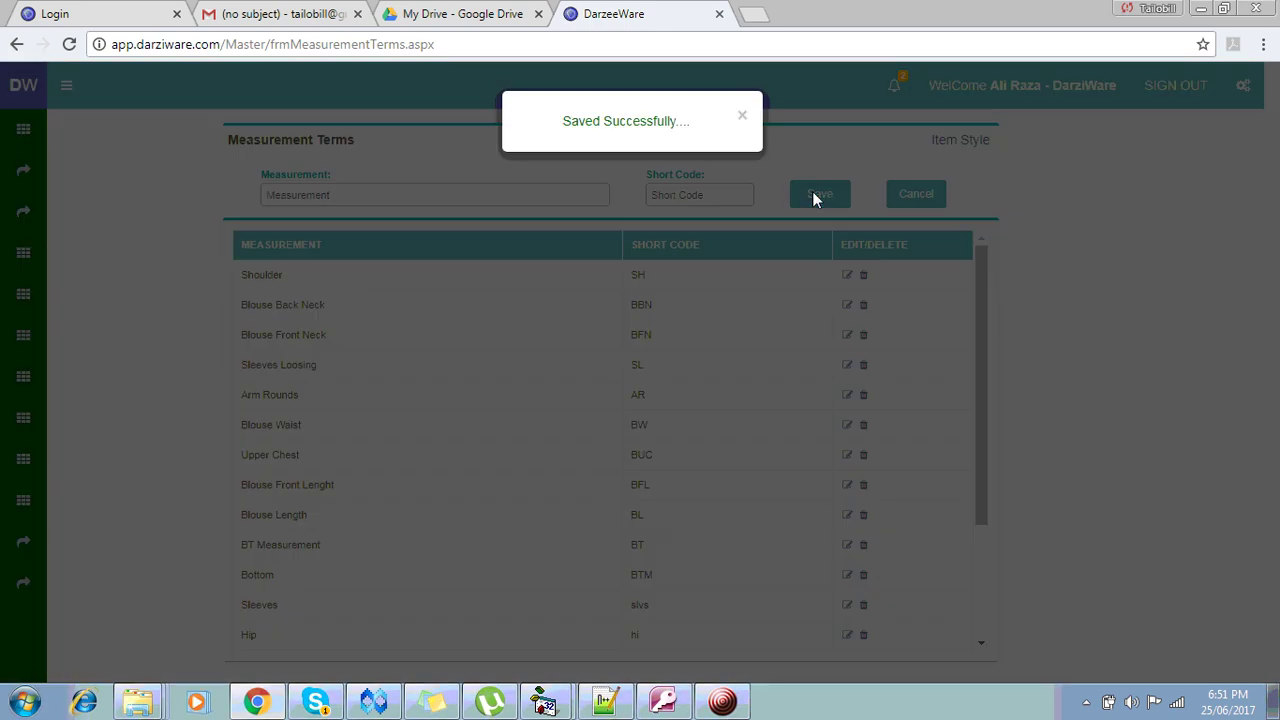
click(742, 118)
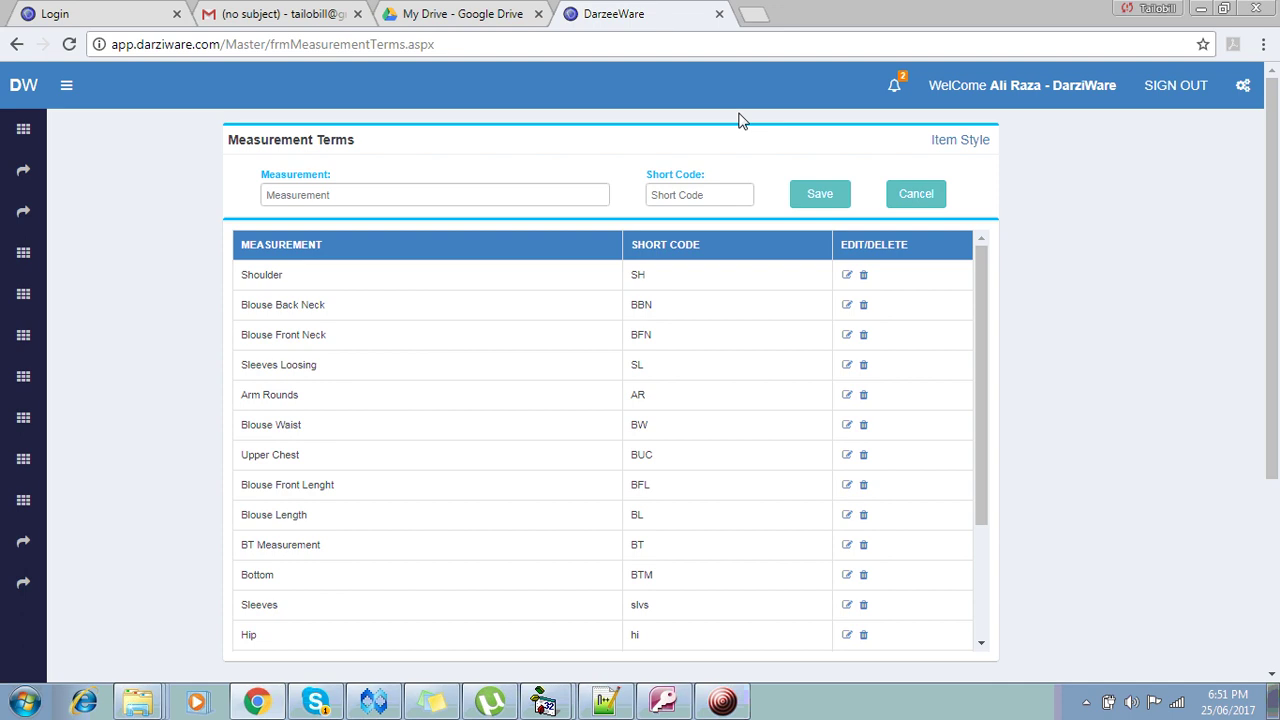
Open the Item Style register and display the options of the COLLAR style.
mouse_move(22, 174)
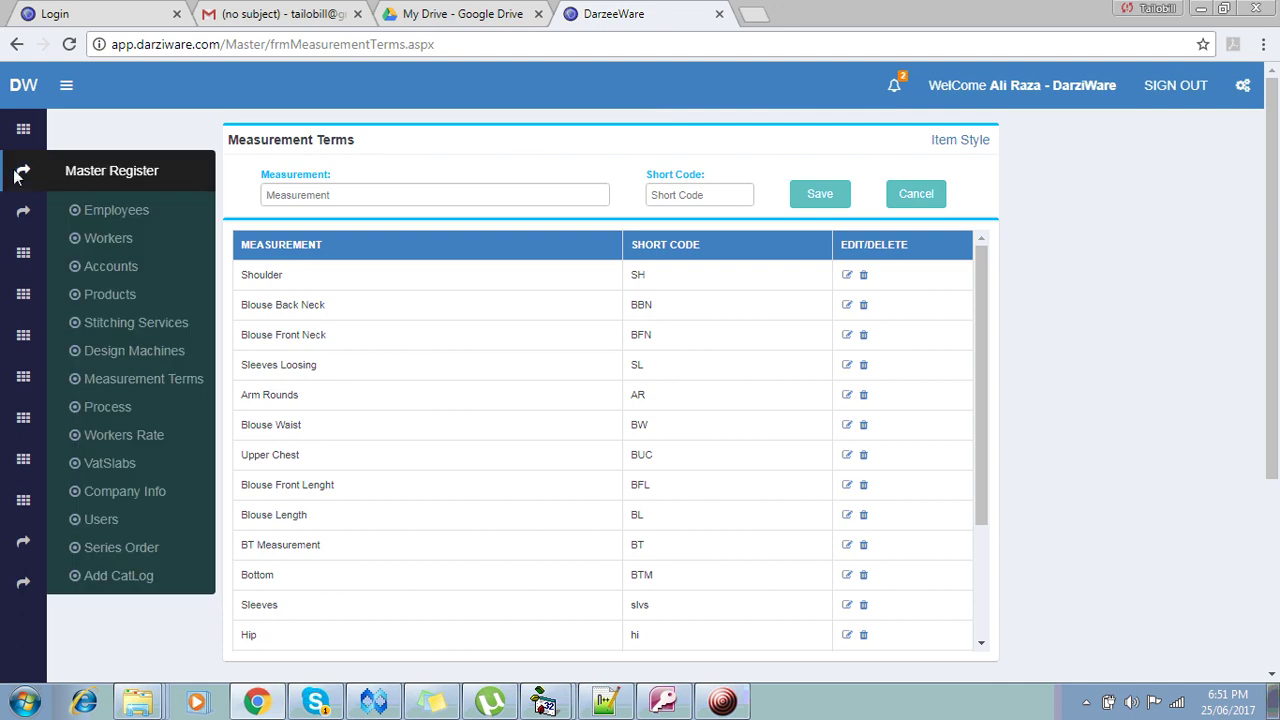
click(125, 356)
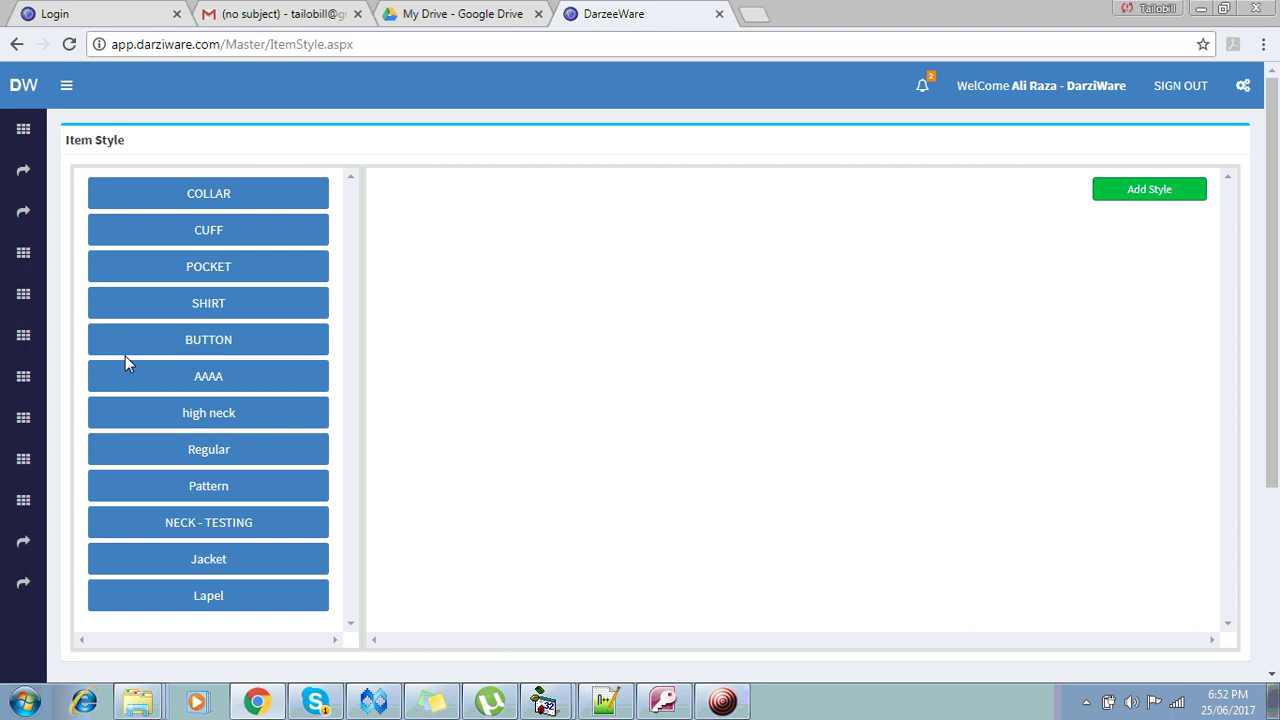
click(205, 203)
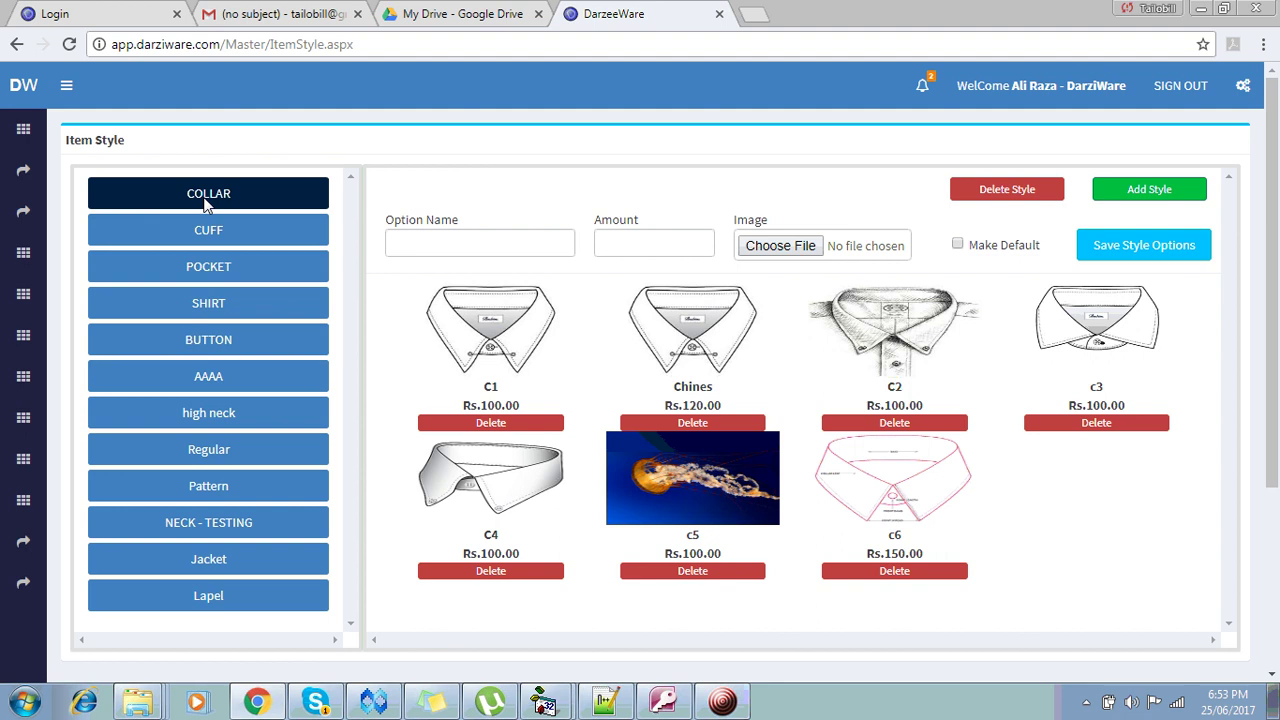
Enter French Collar as the name of a new option for the COLLAR style.
click(422, 246)
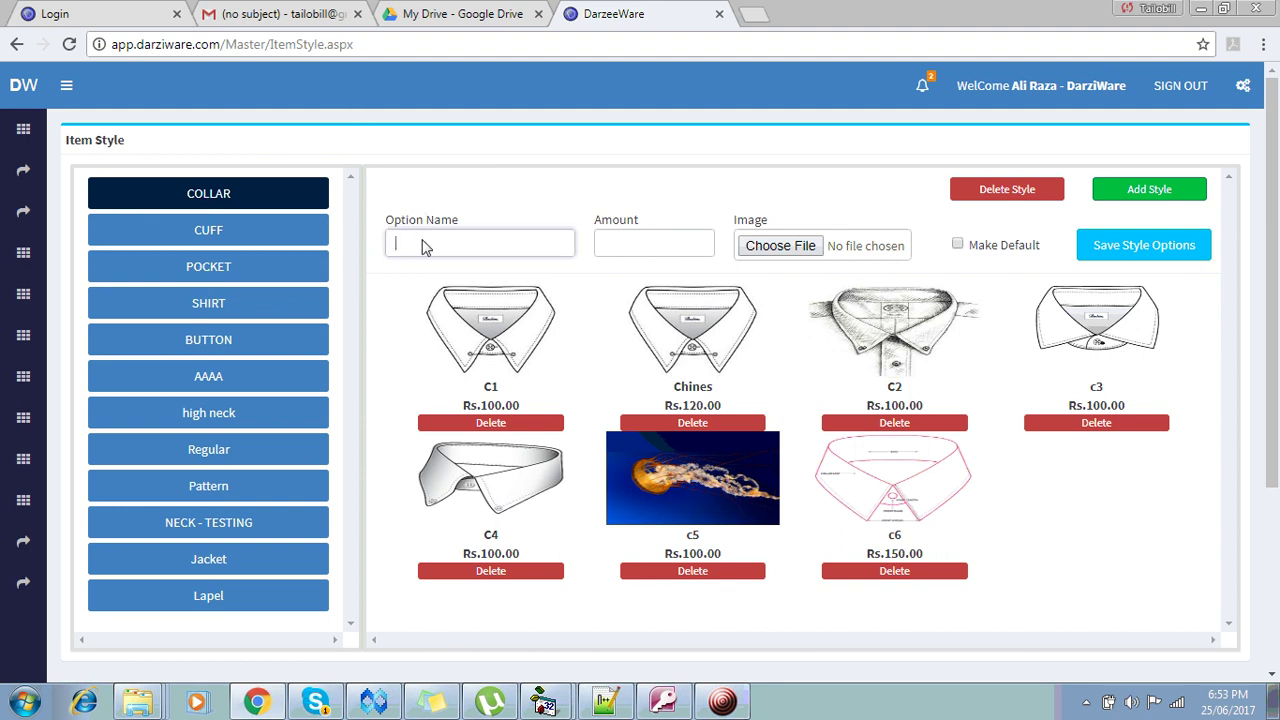
text(frenn)
double_click(422, 246)
key(Caps_Lock)
text(fRE)
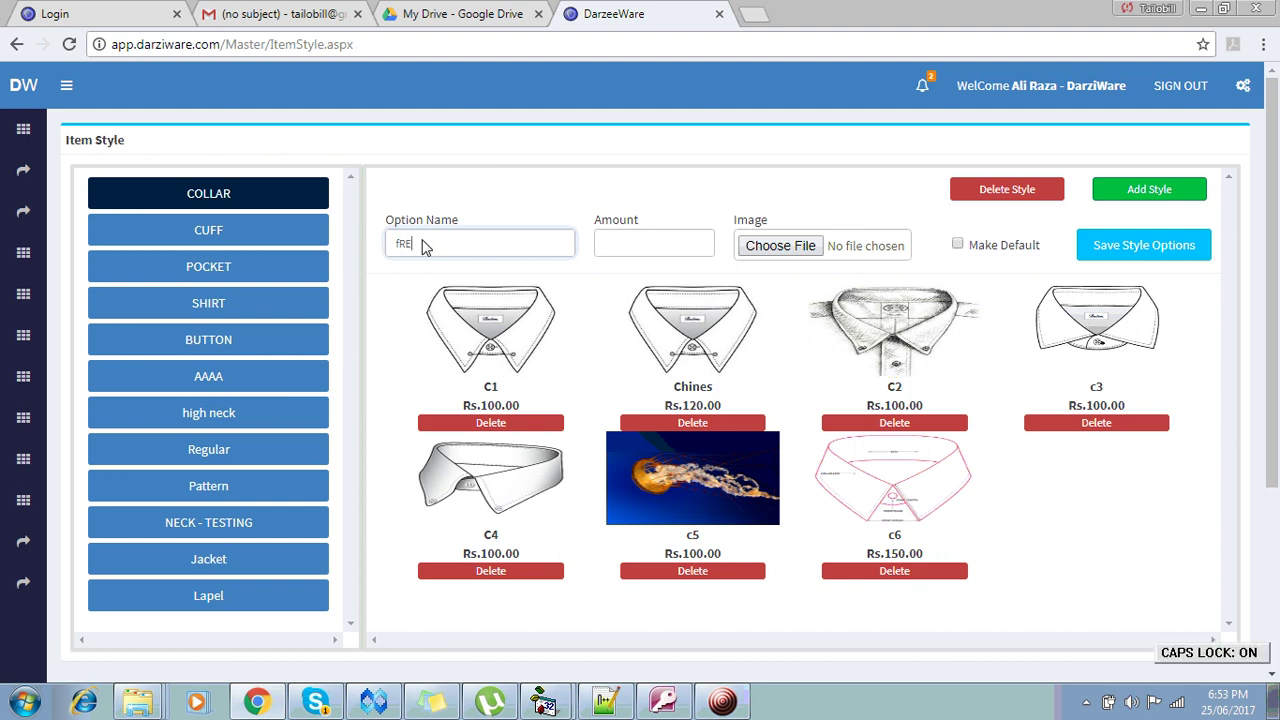
key(BackSpace)
key(BackSpace)
key(Caps_Lock)
key(BackSpace)
text(French C)
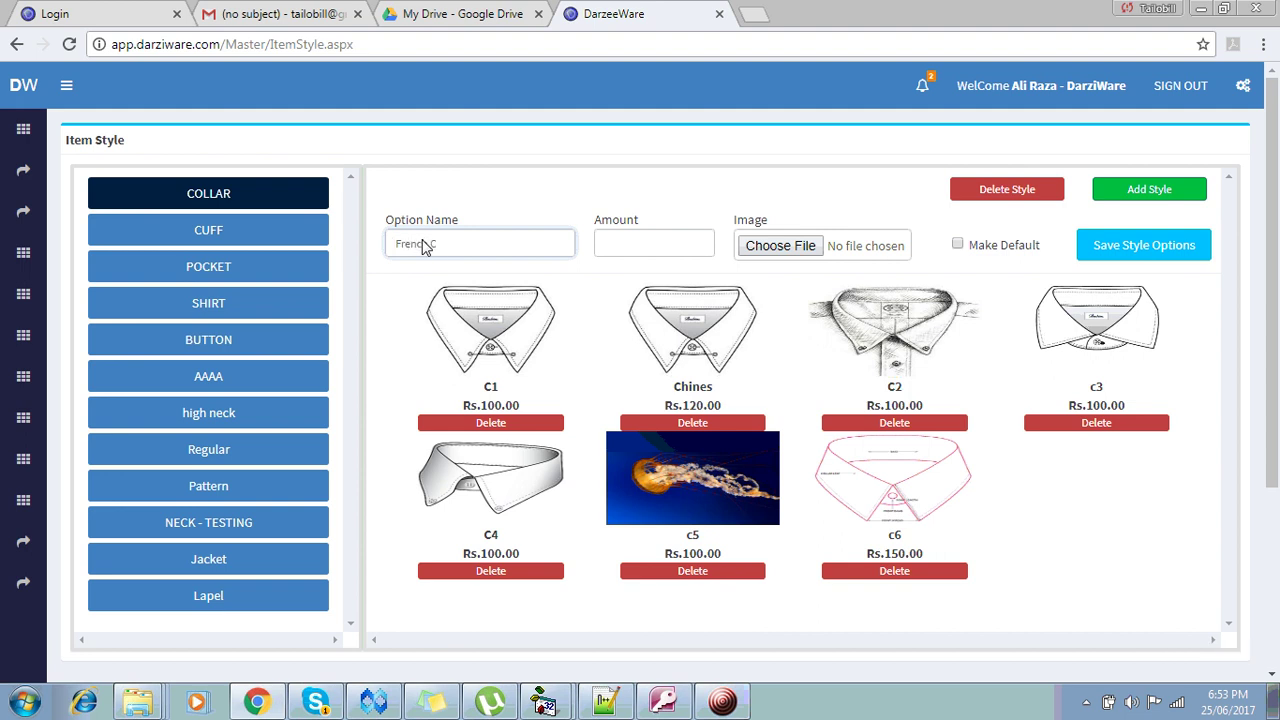
text(ollar)
key(Tab)
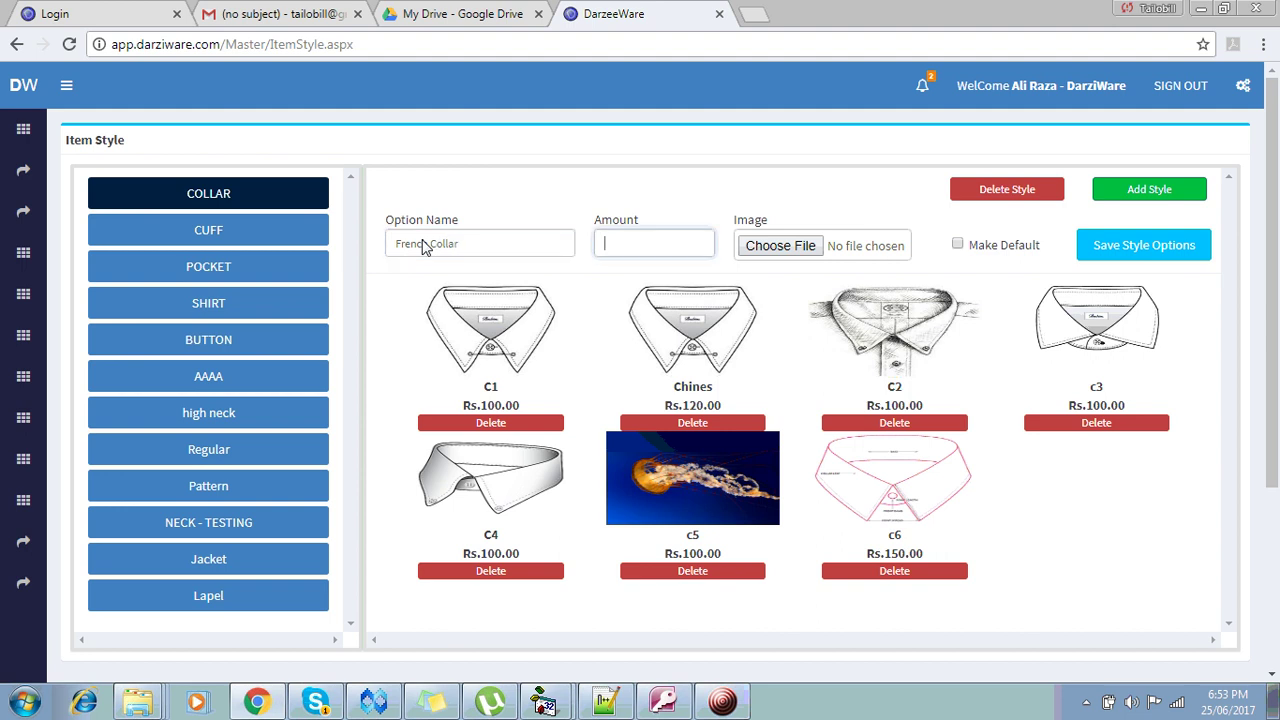
Set the new collar option's amount to 50, and open the image file chooser but cancel without picking a file.
text(50)
click(770, 255)
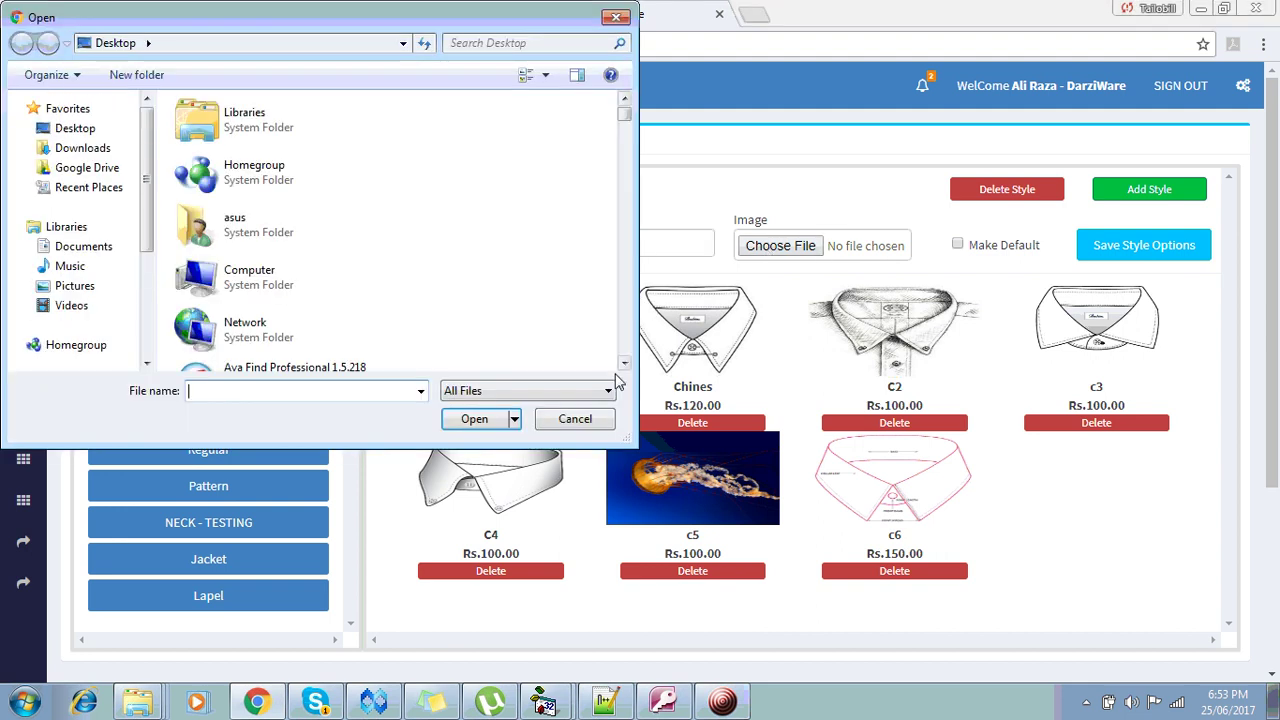
click(575, 419)
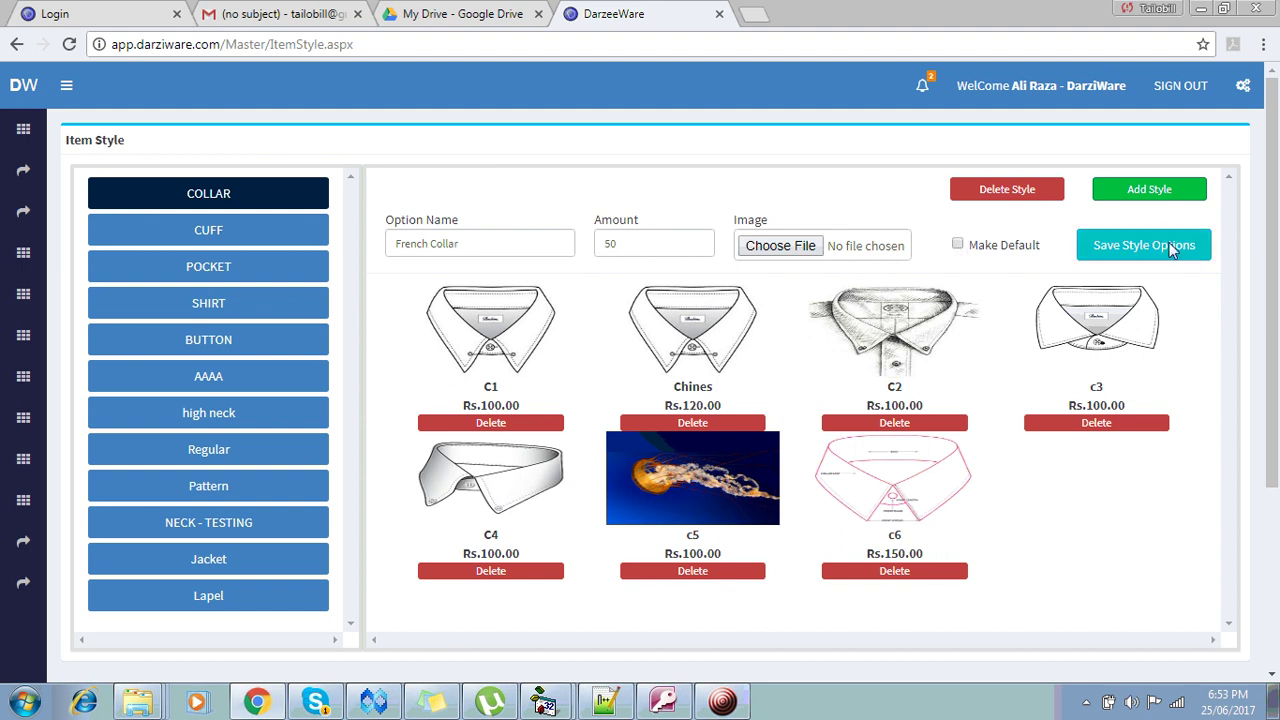
Display the options of the CUFF style and of the POCKET style.
click(181, 234)
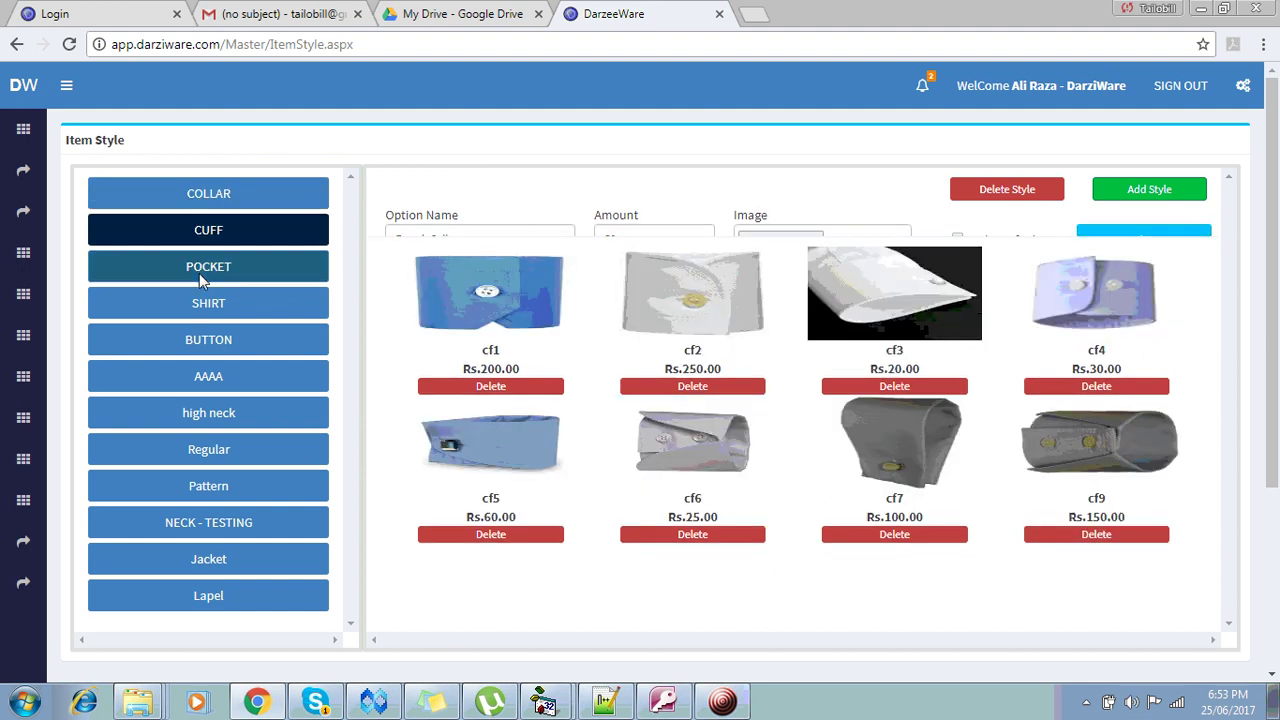
click(199, 273)
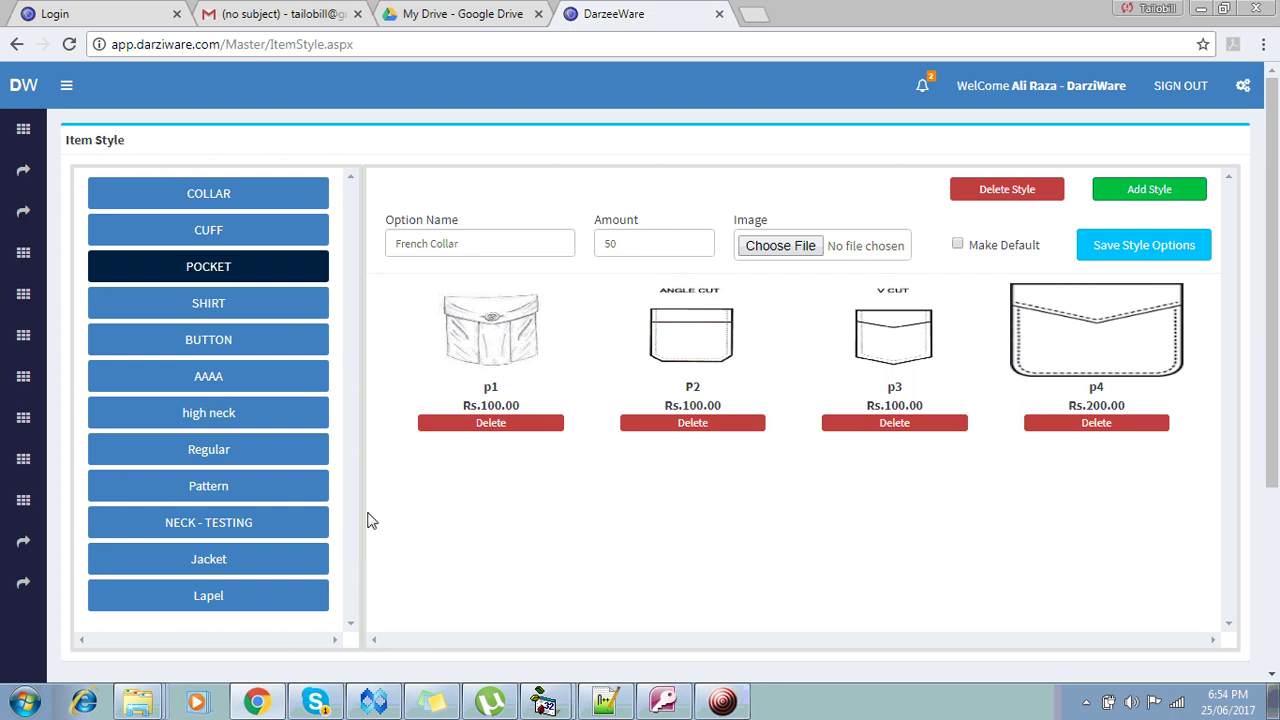
Add and save a new item style named Shoulder Lapel, and display its options.
click(1140, 195)
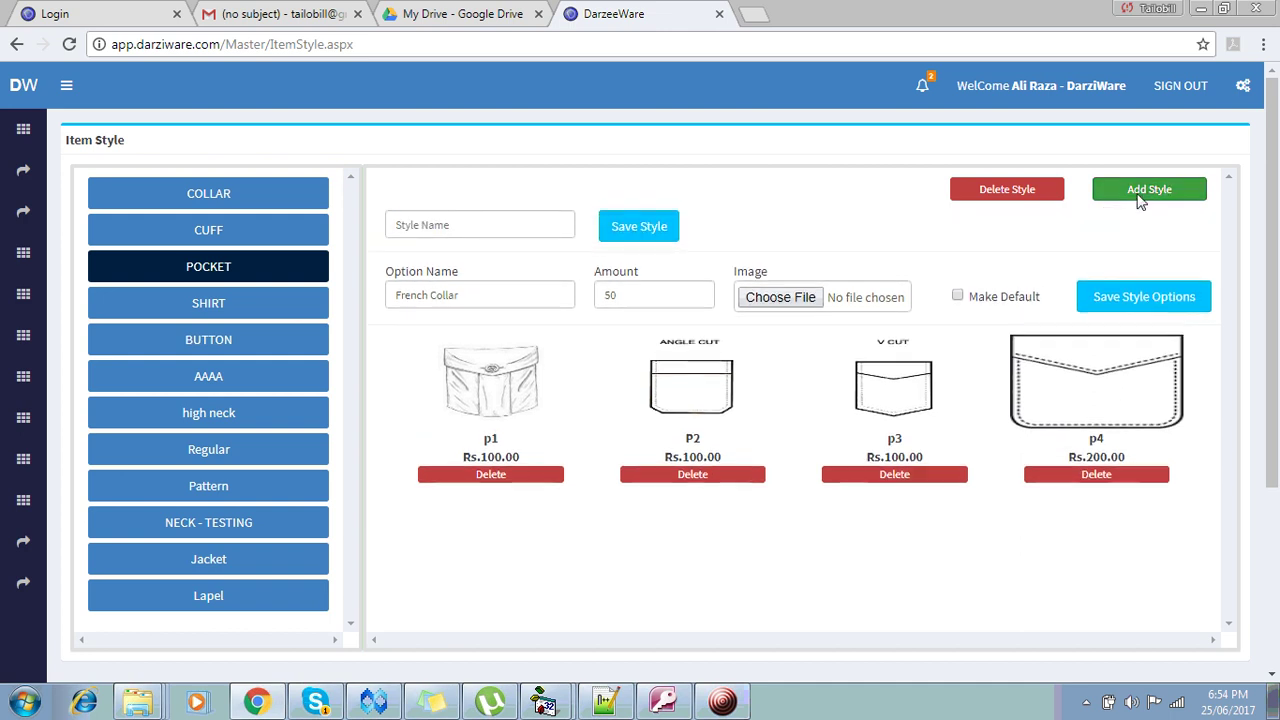
click(445, 230)
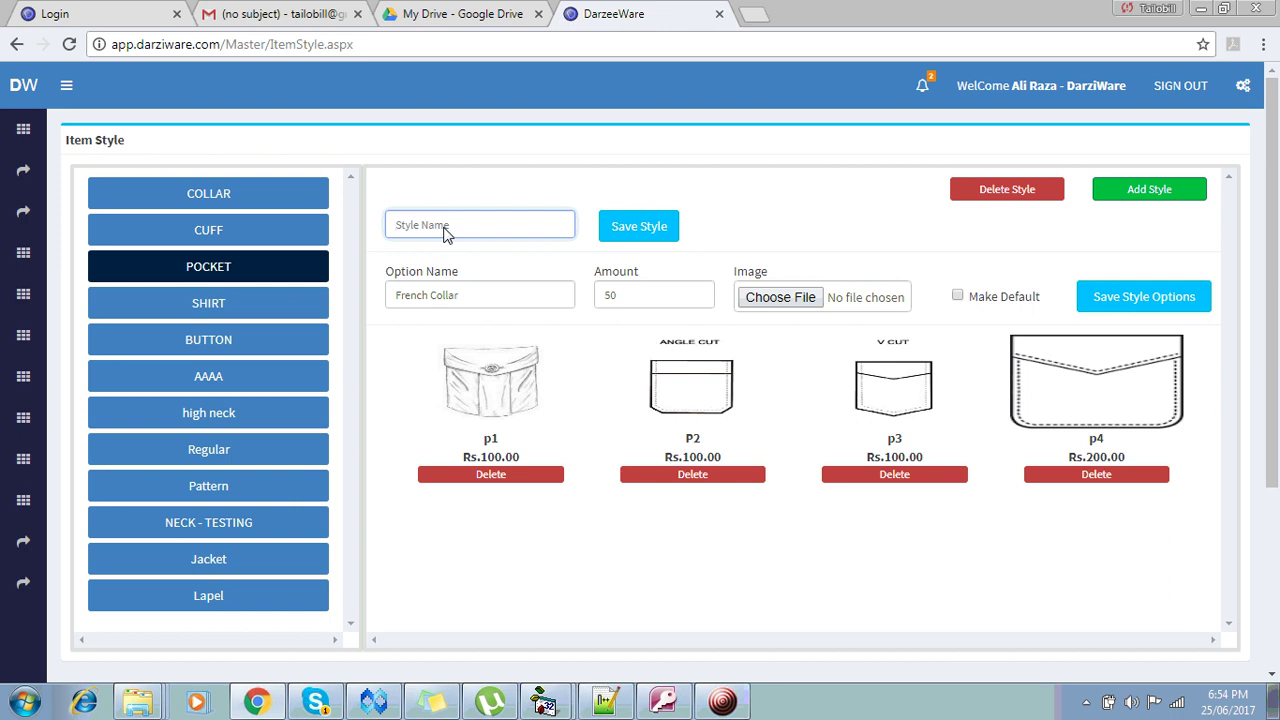
text(shourle)
key(BackSpace)
key(BackSpace)
key(BackSpace)
text(der)
key(BackSpace)
key(BackSpace)
key(BackSpace)
text(lder)
key(Home)
key(Delete)
text(S)
key(End)
text(Lapel)
key(Left)
key(Left)
key(Left)
key(Left)
key(Left)
click(641, 228)
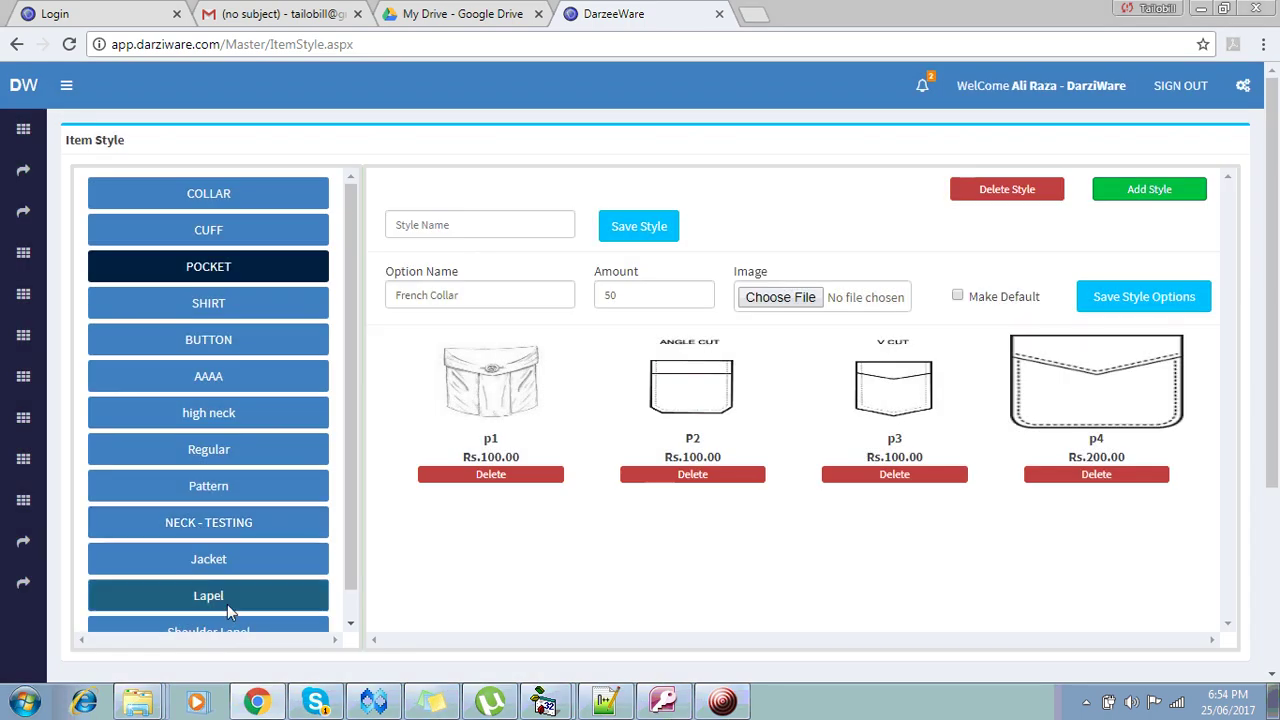
scroll(335, 618, down, 1)
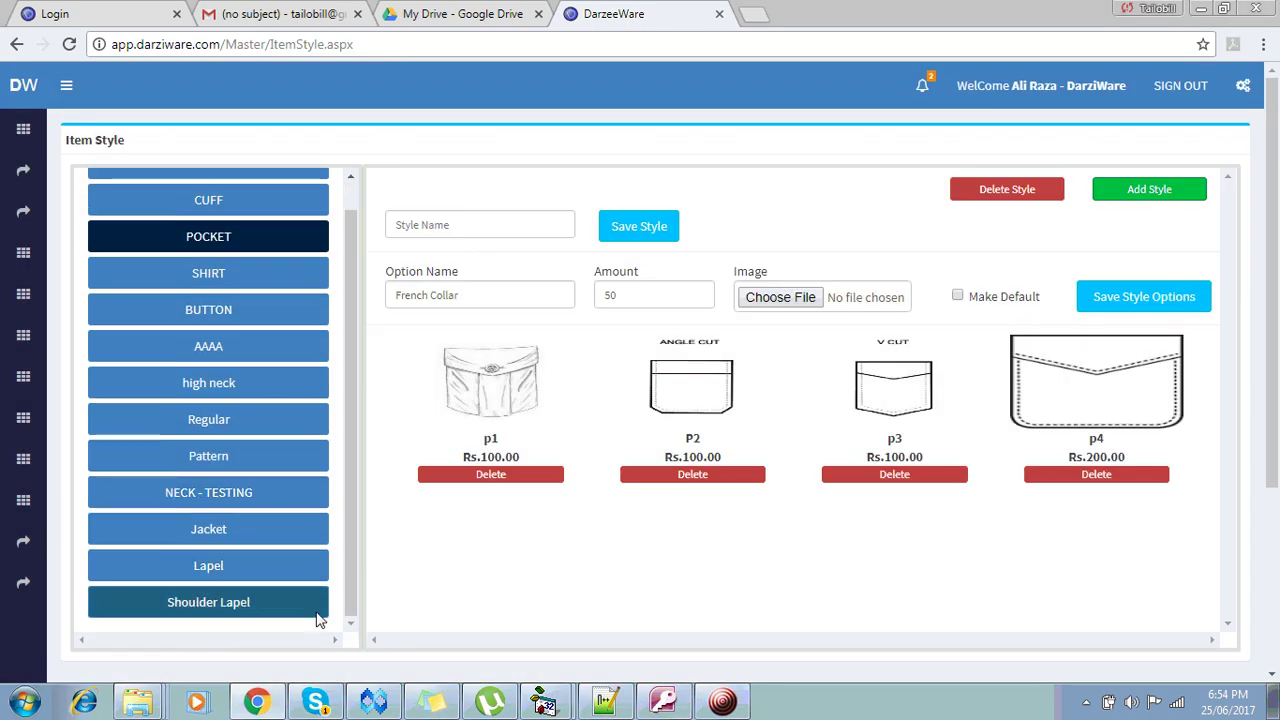
click(252, 610)
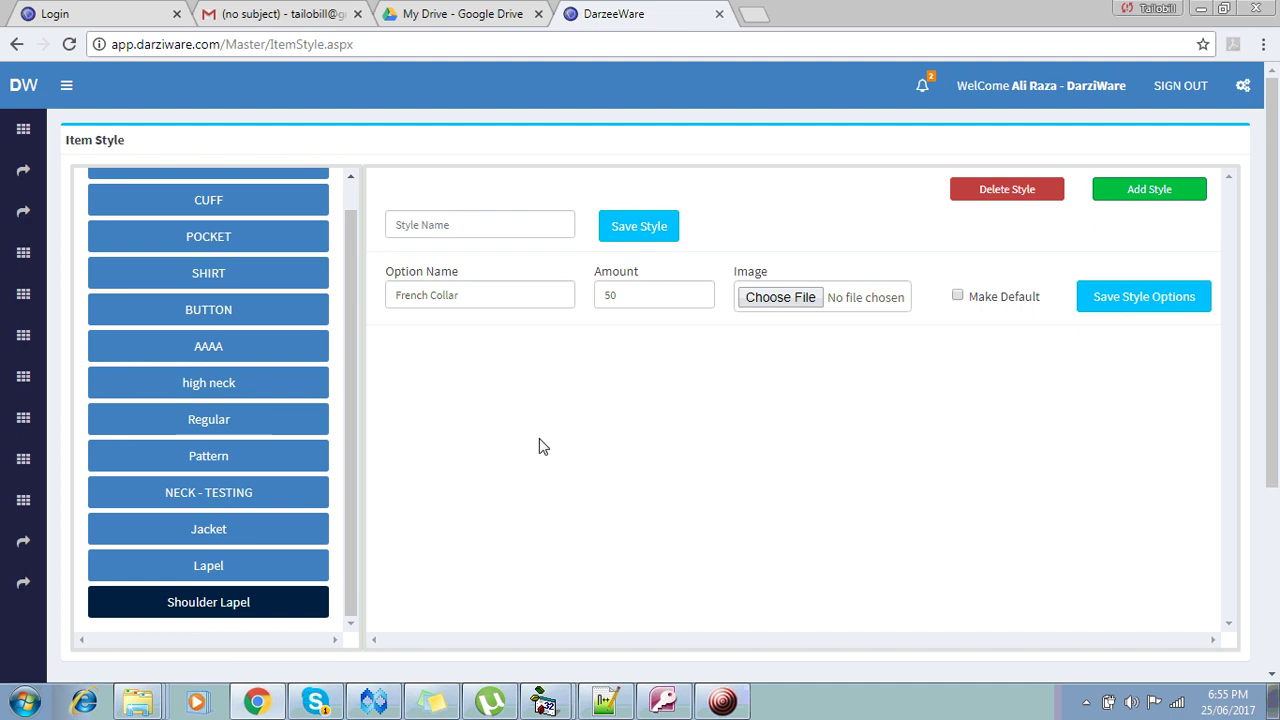
Open the Stitching Services register and check which VAT slabs are available for a service.
mouse_move(30, 178)
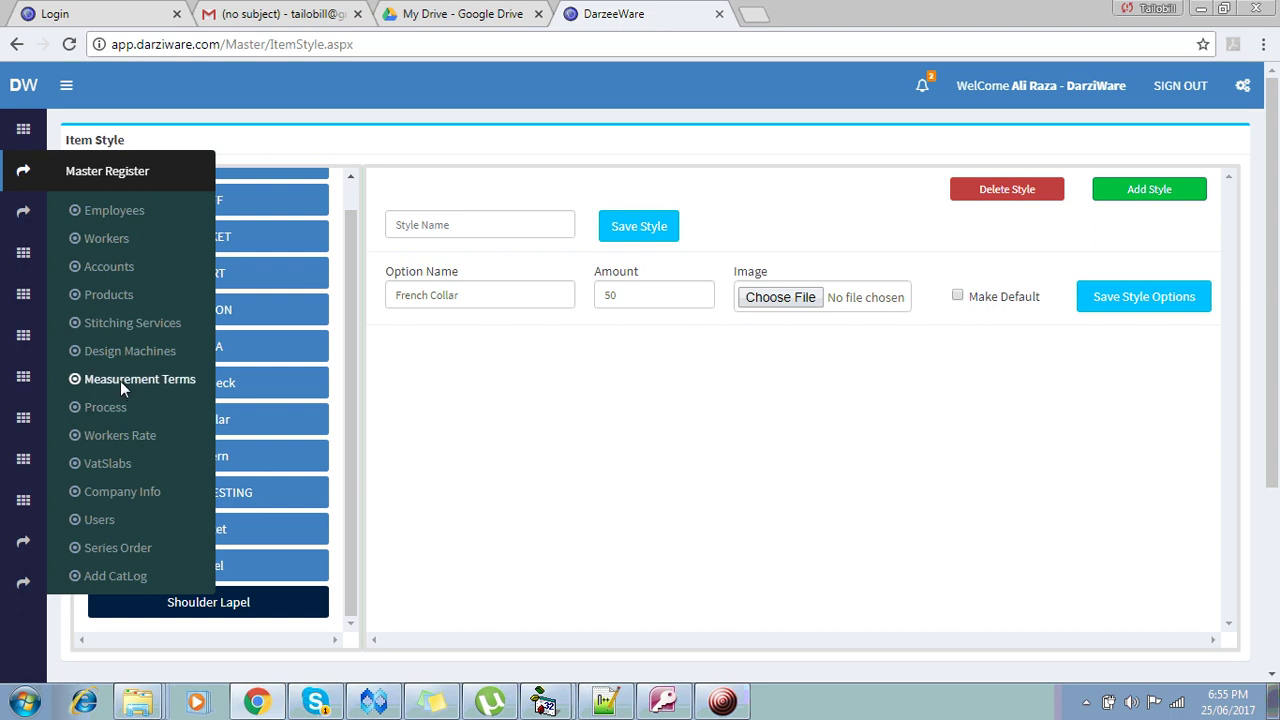
click(133, 328)
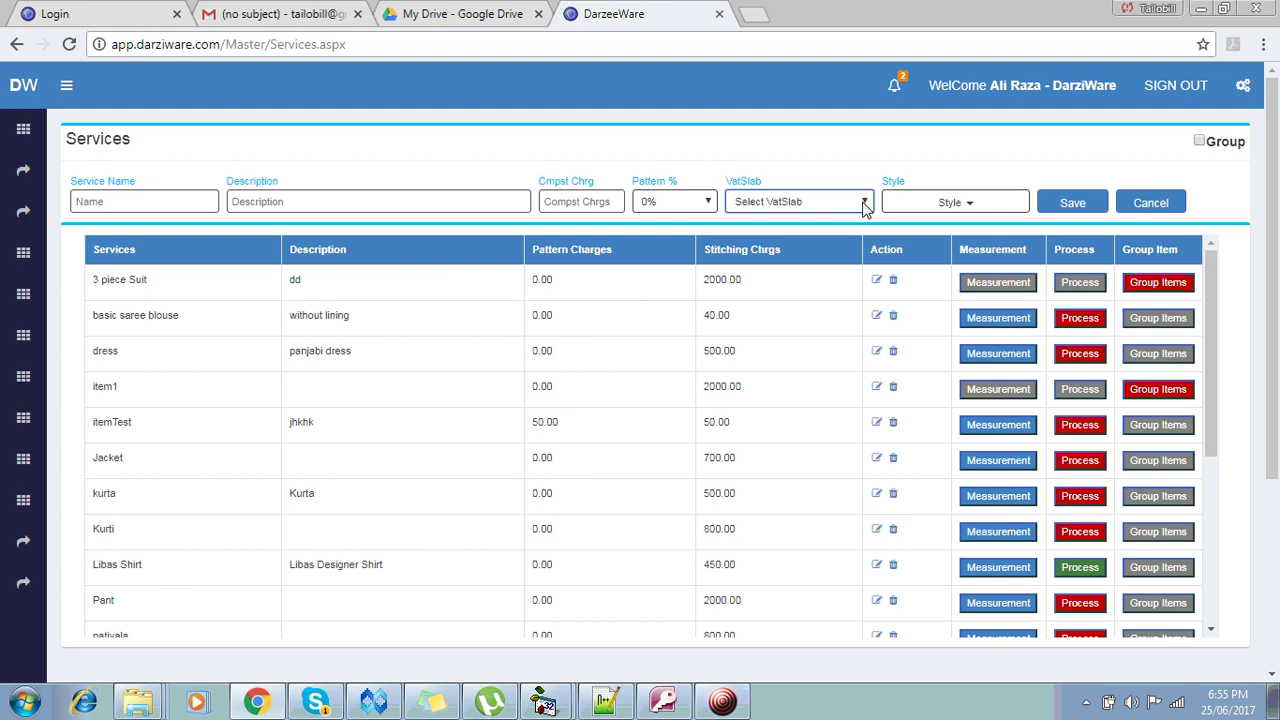
click(865, 206)
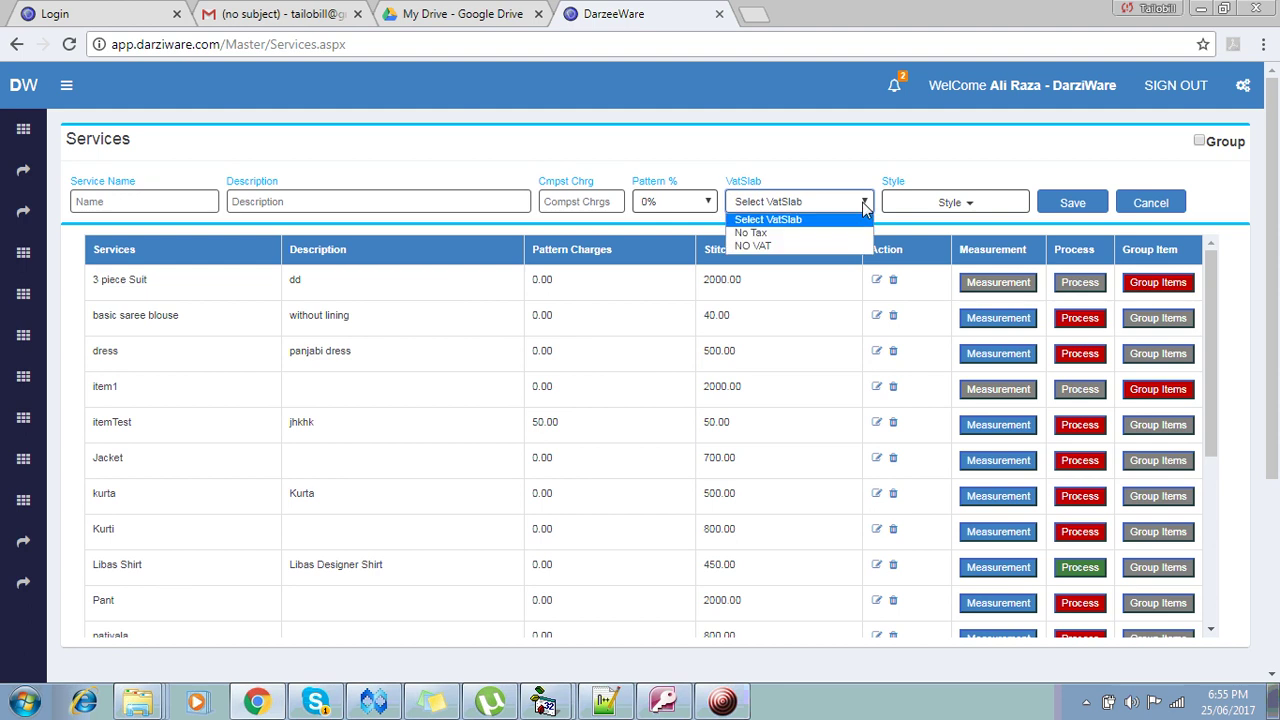
click(826, 152)
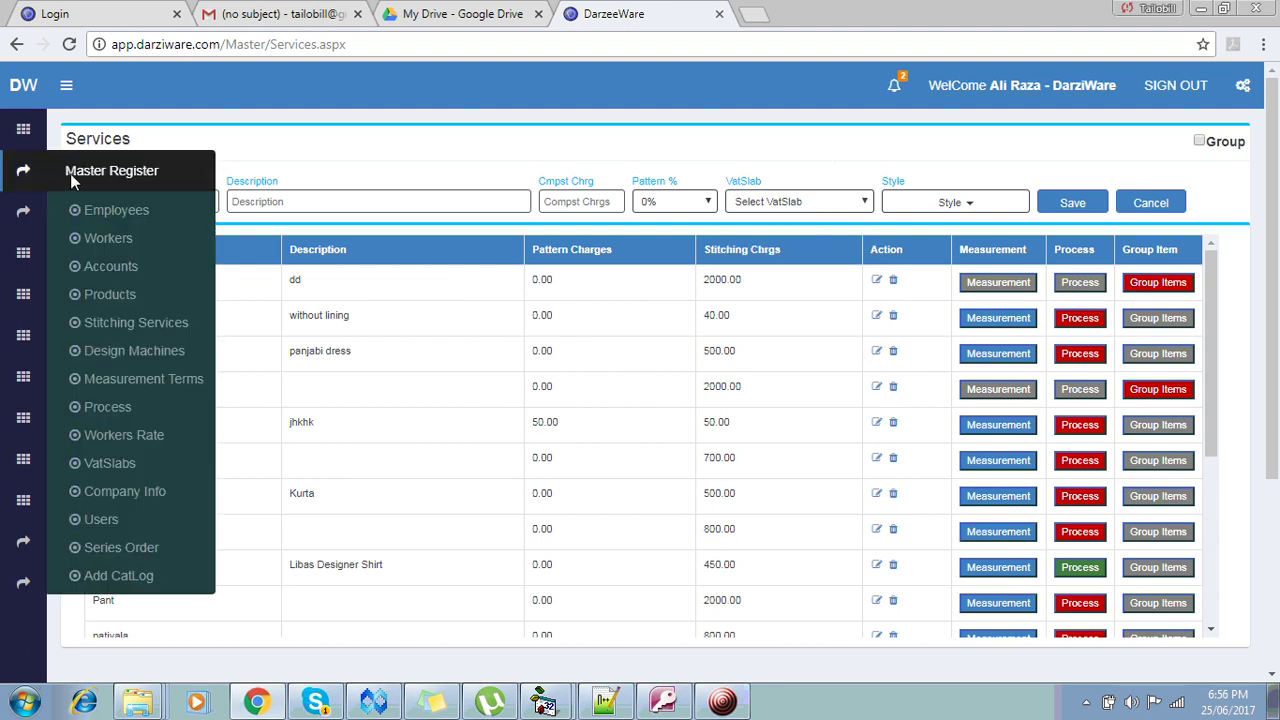
Open the VatSlabs register and enter VAT 5 as the name of a new tax slab.
click(100, 464)
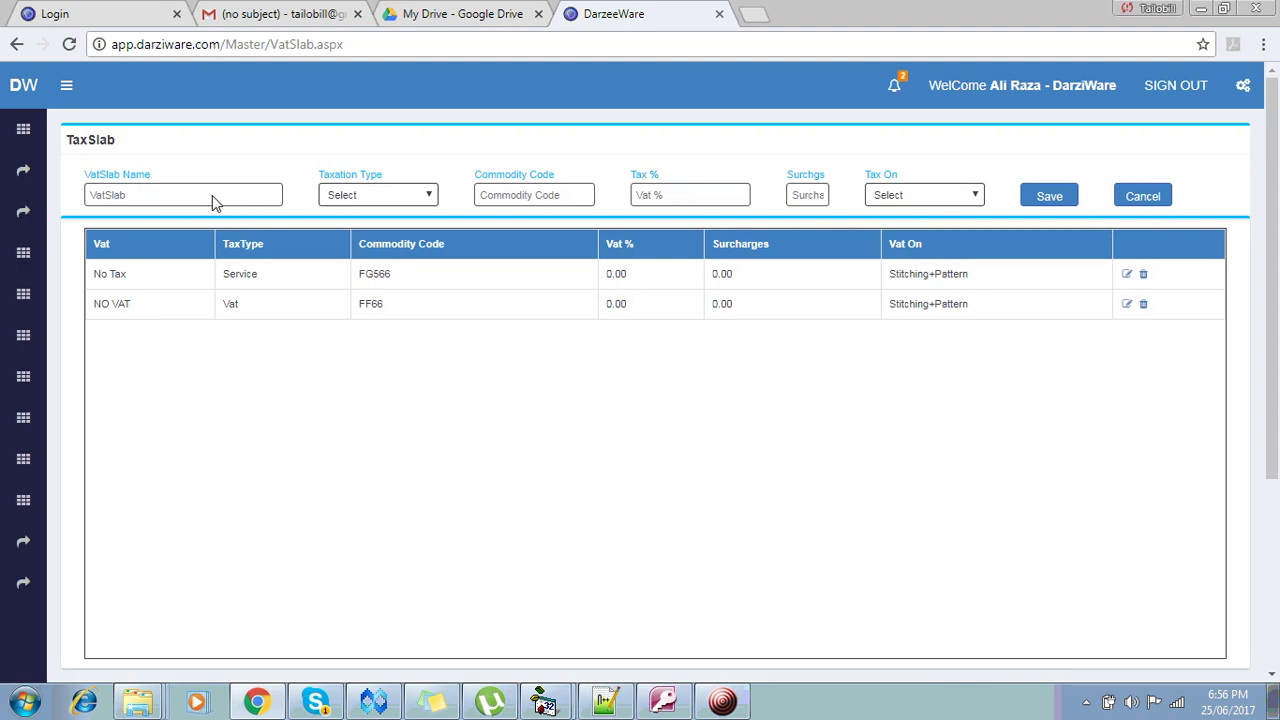
click(212, 197)
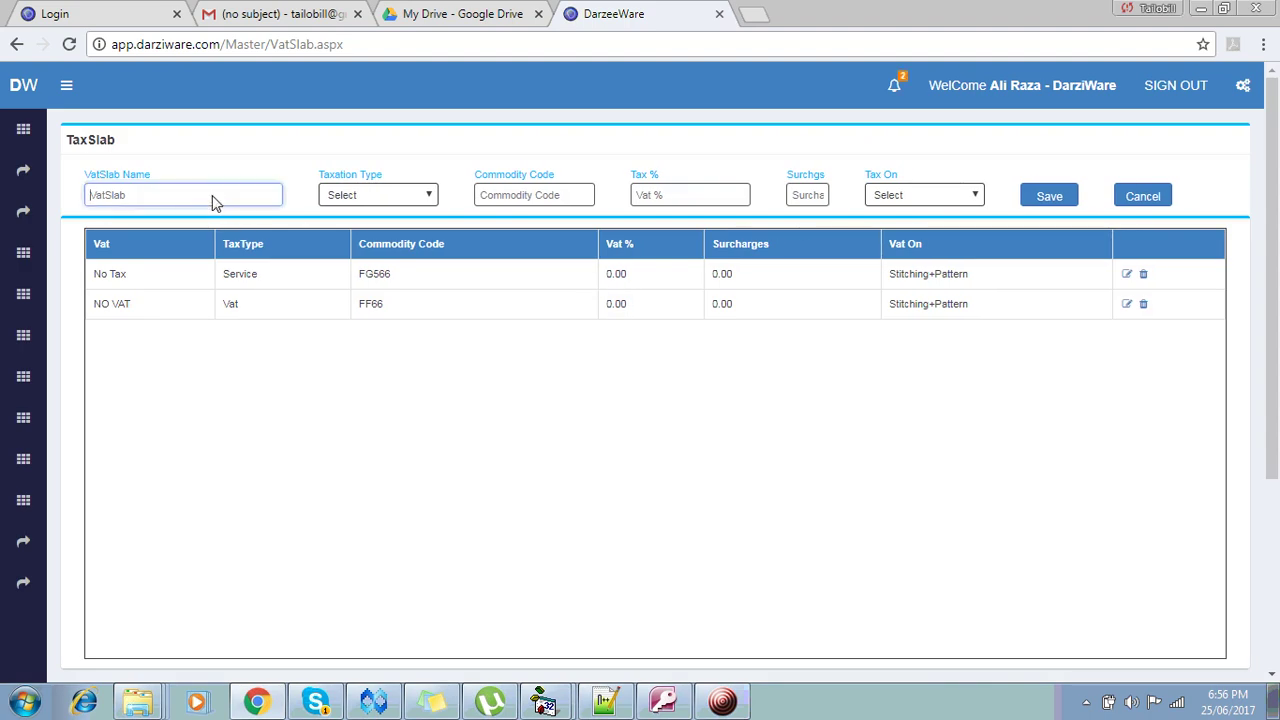
text(vat)
key(BackSpace)
key(BackSpace)
key(BackSpace)
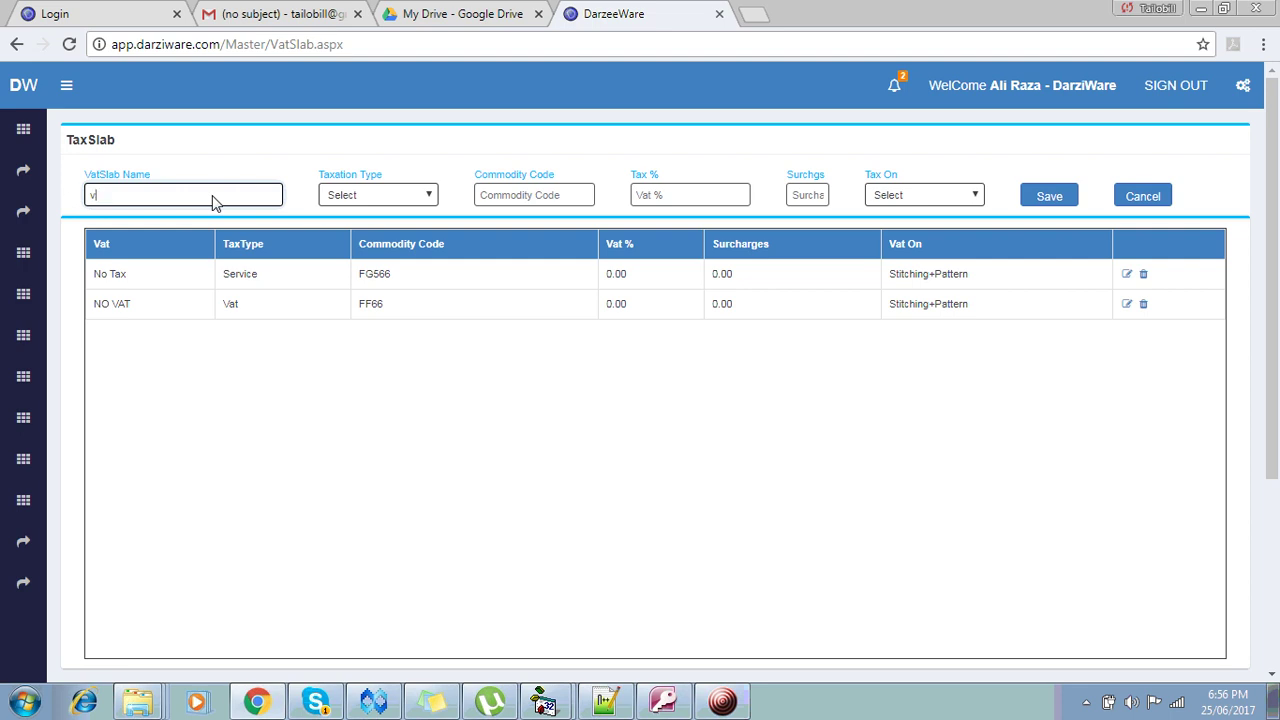
key(Caps_Lock)
text(VAT 5)
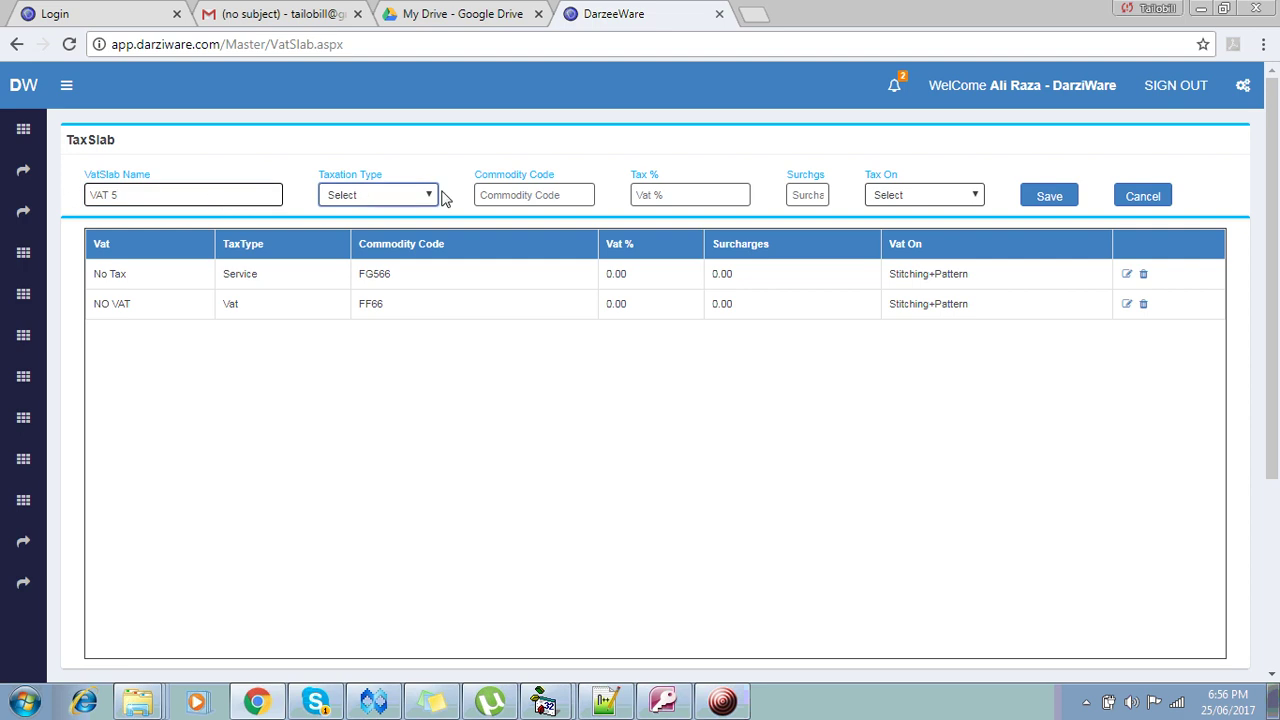
Set the new slab's taxation type to Vat, commodity code to HSN20761 and tax percentage to 5.
click(414, 204)
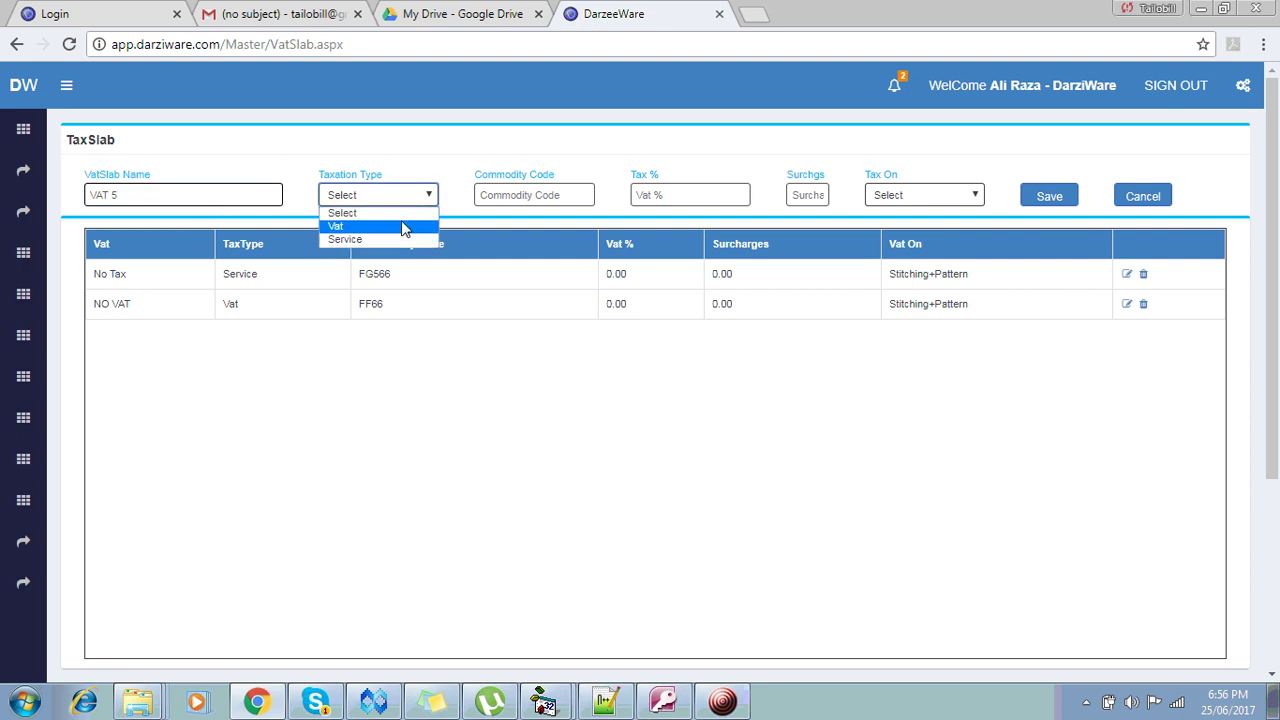
click(404, 227)
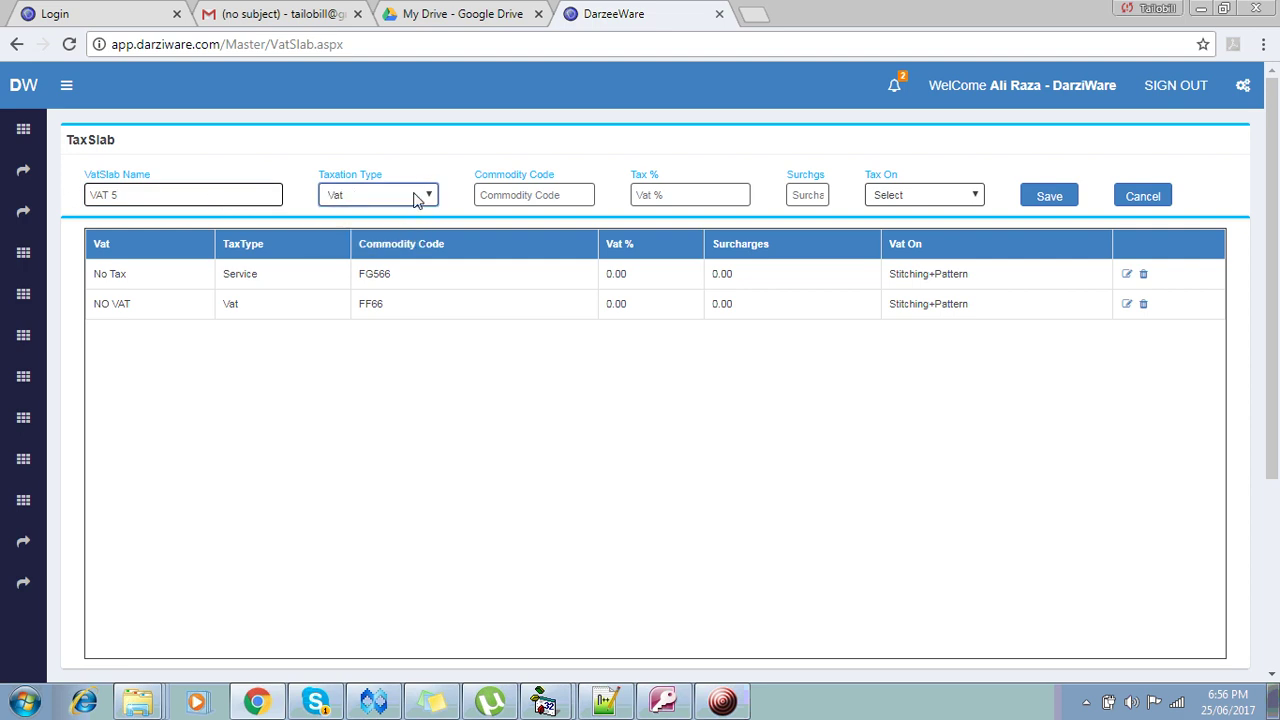
key(Tab)
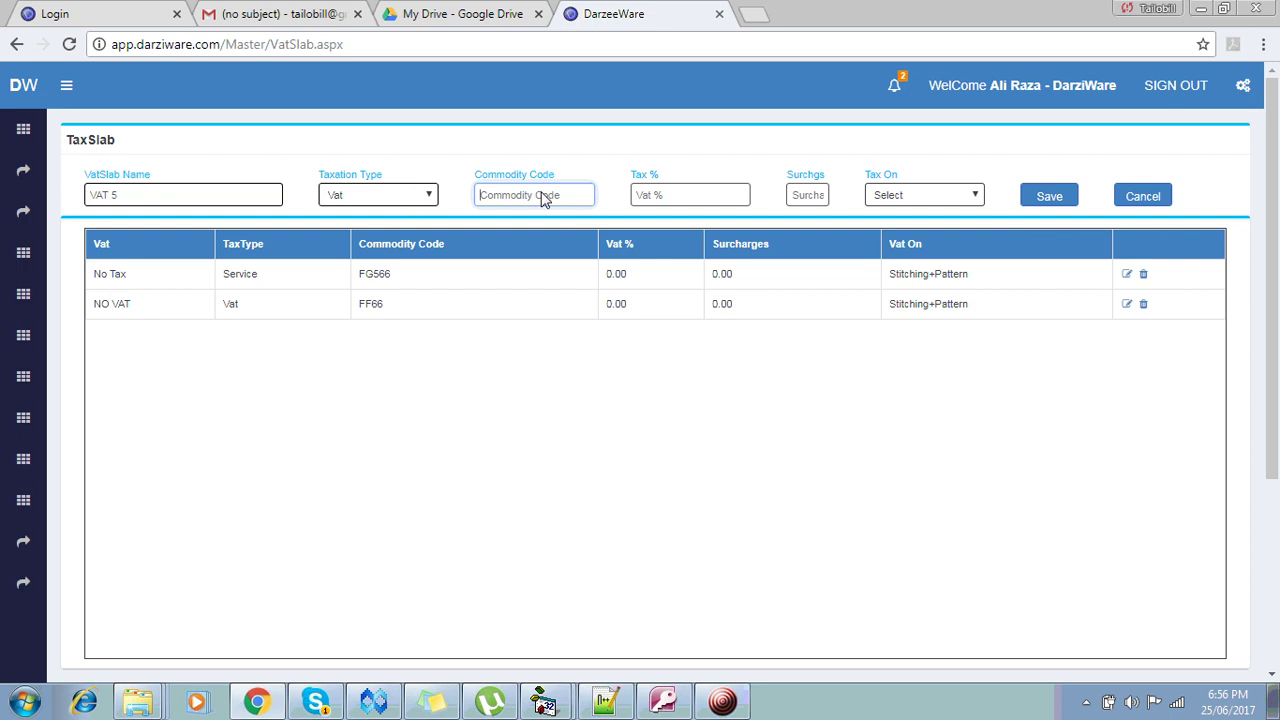
text(SN20761)
key(Home)
text(H)
key(Tab)
text(5)
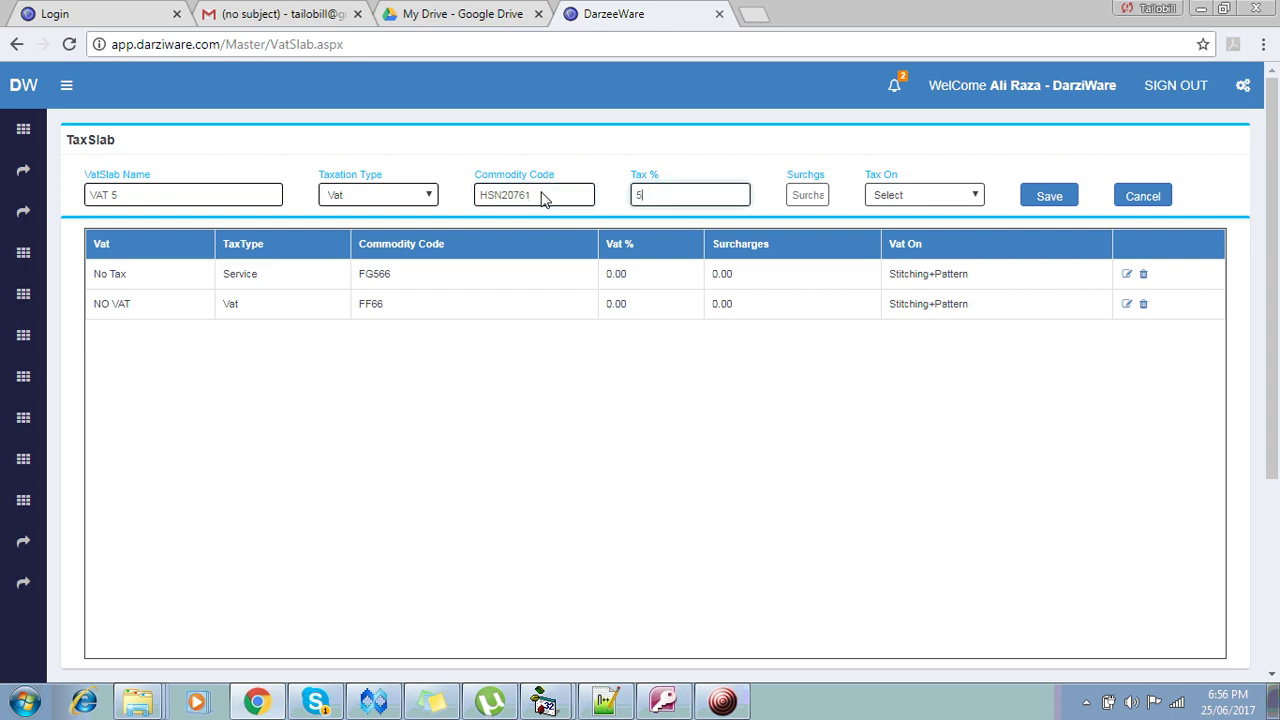
Apply the slab's tax on MRP with a surcharge of 0, and save the slab.
key(Tab)
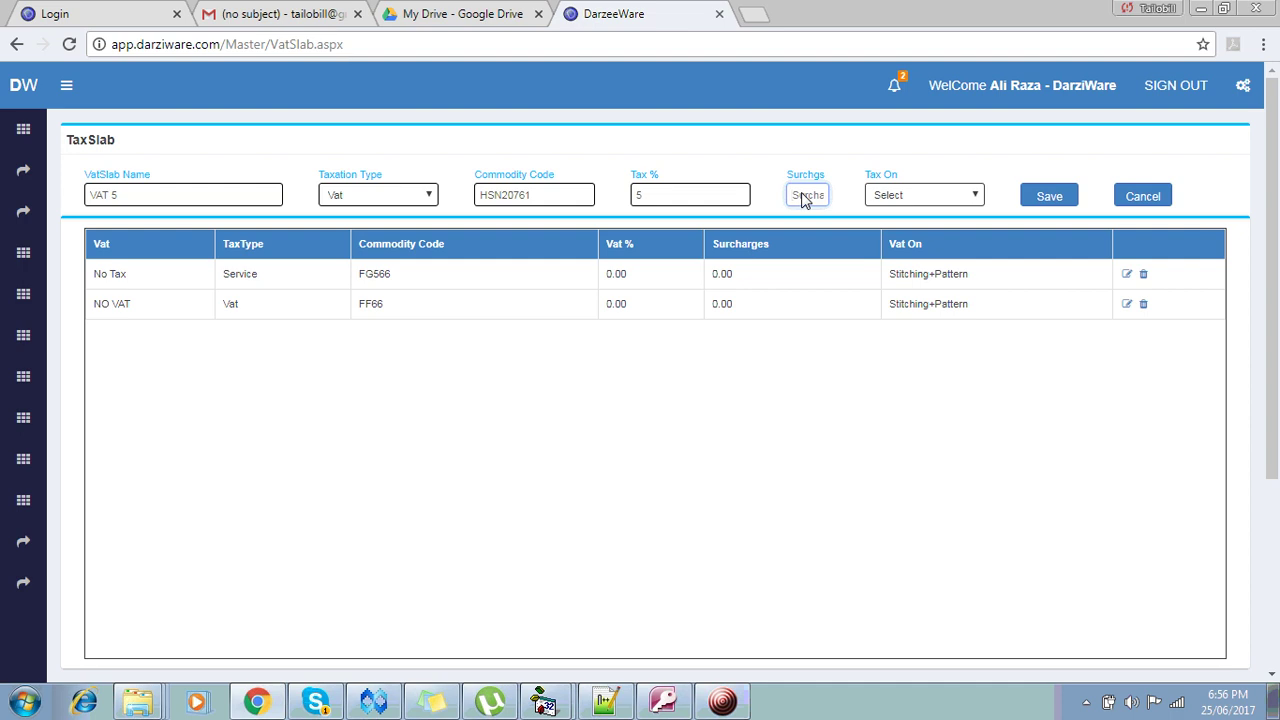
click(913, 207)
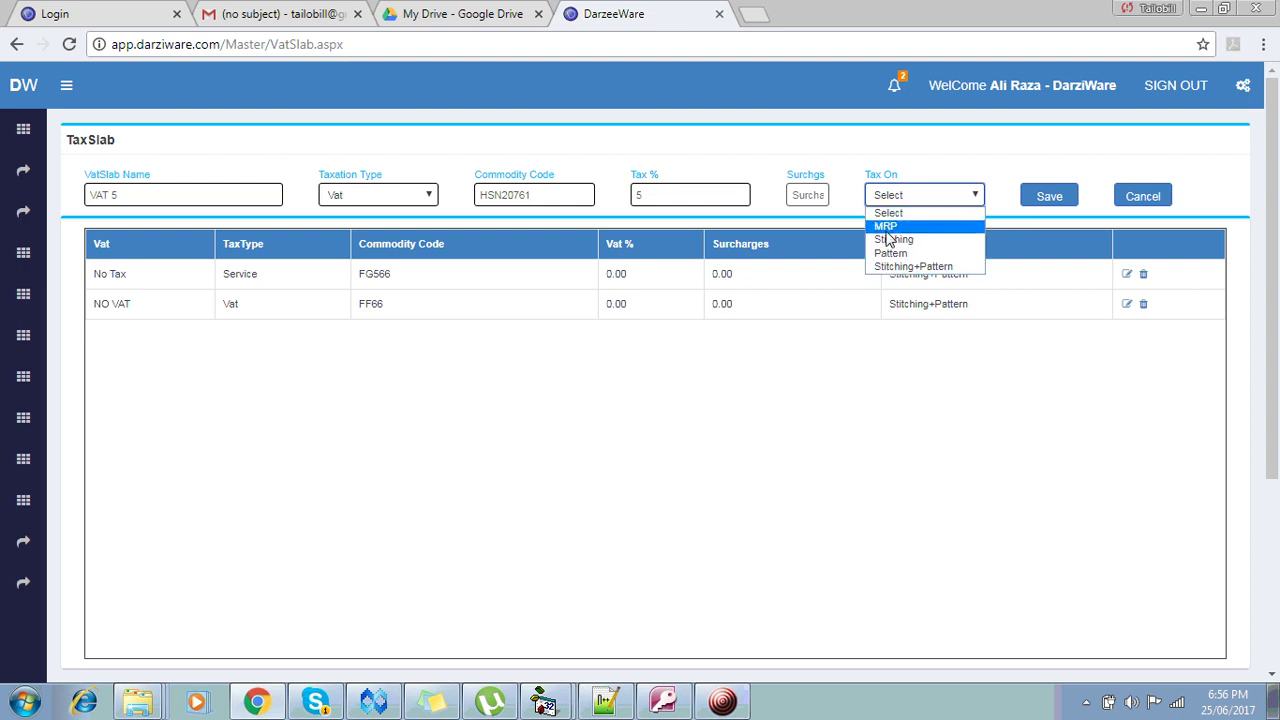
click(886, 230)
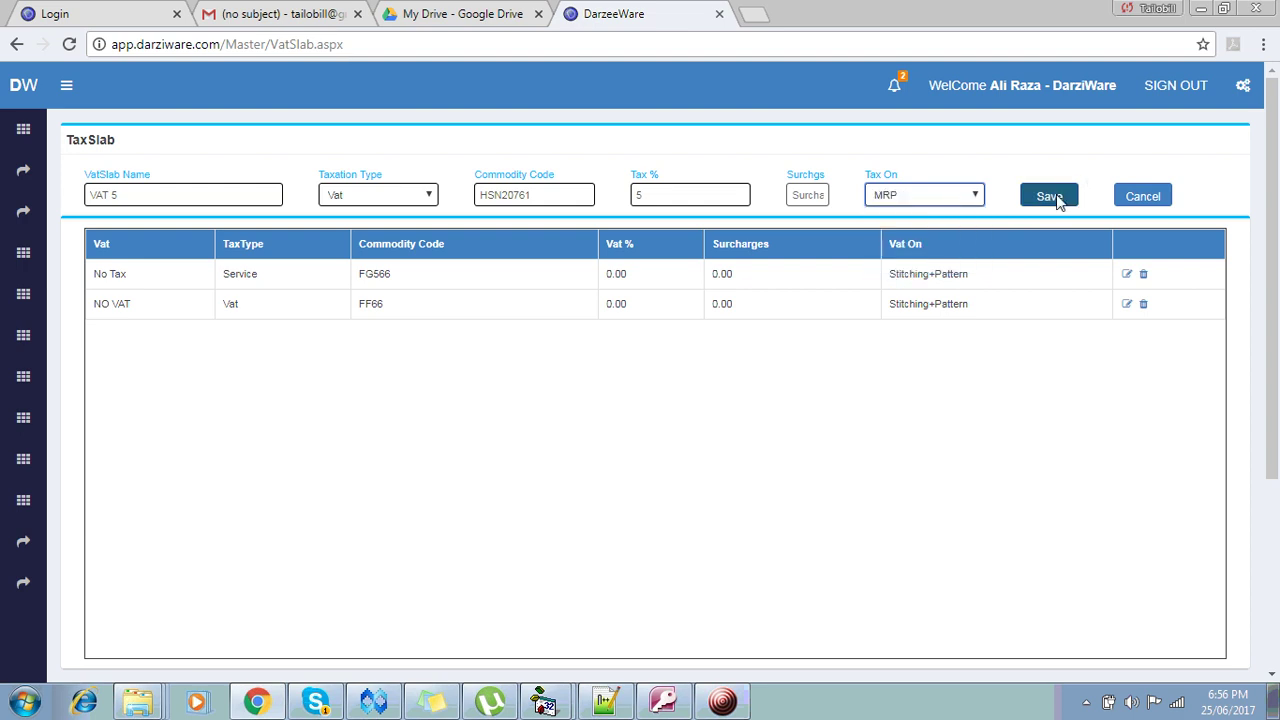
click(1058, 200)
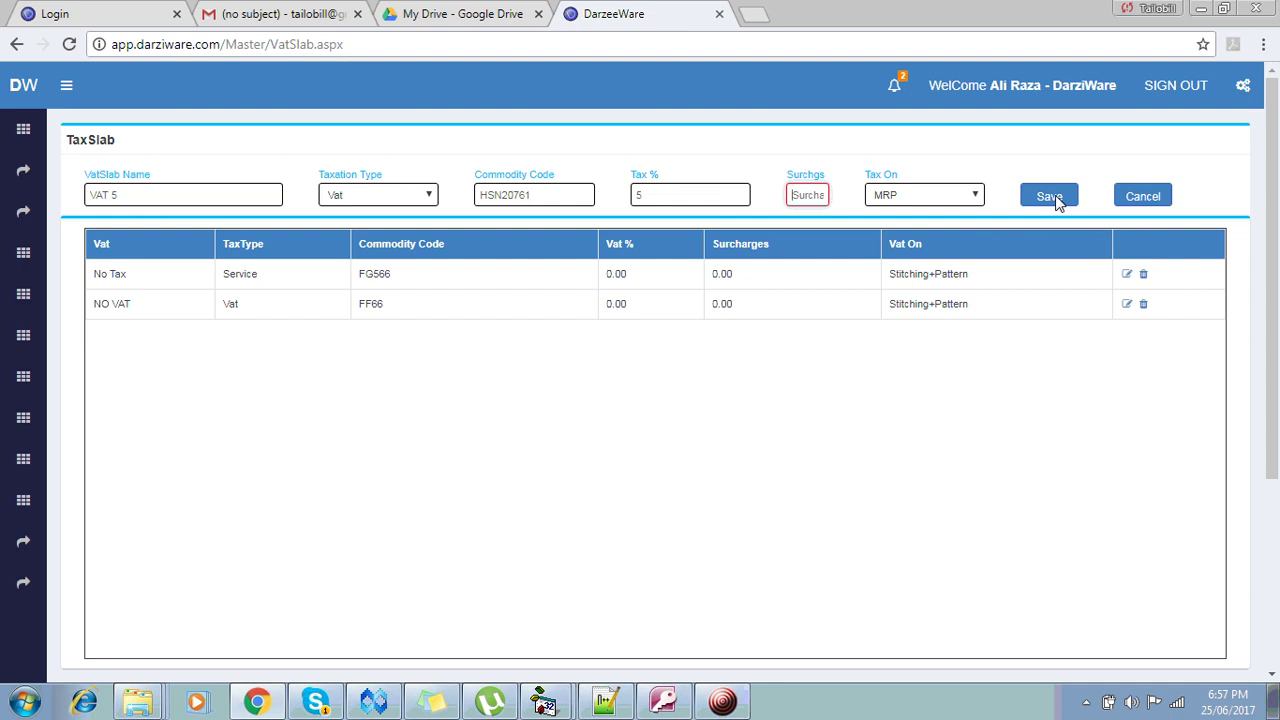
text(0)
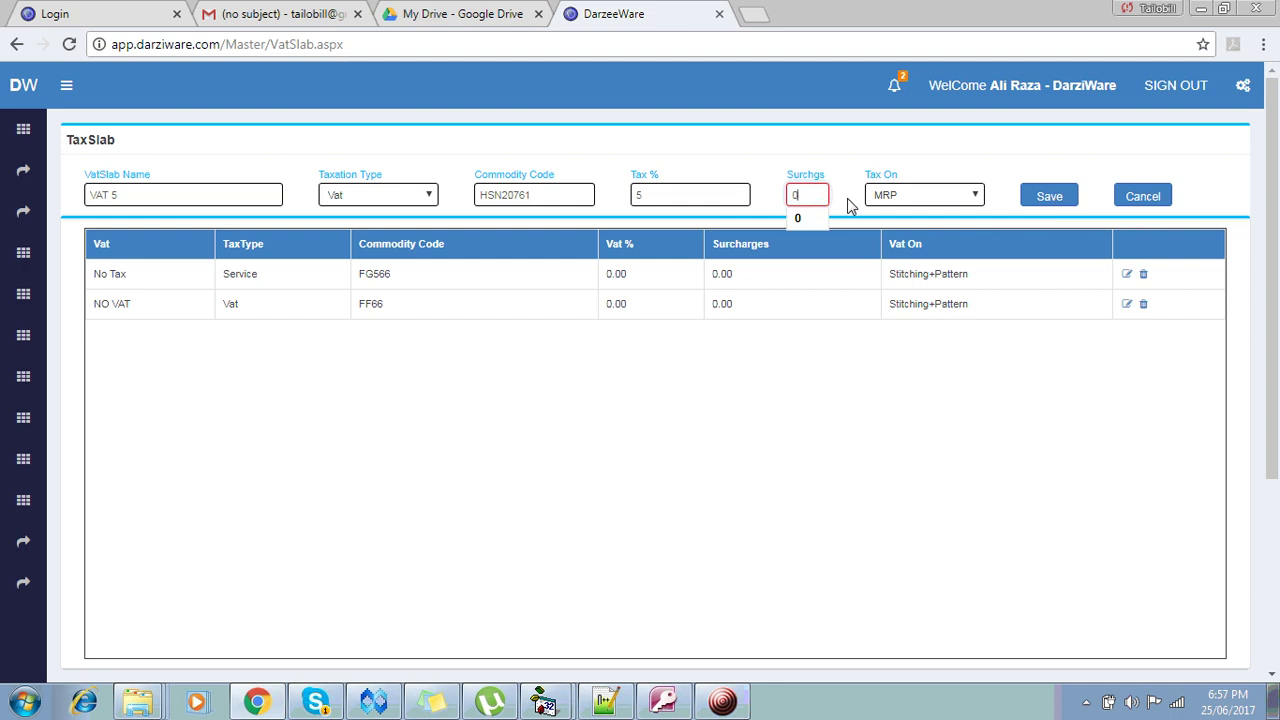
click(1042, 195)
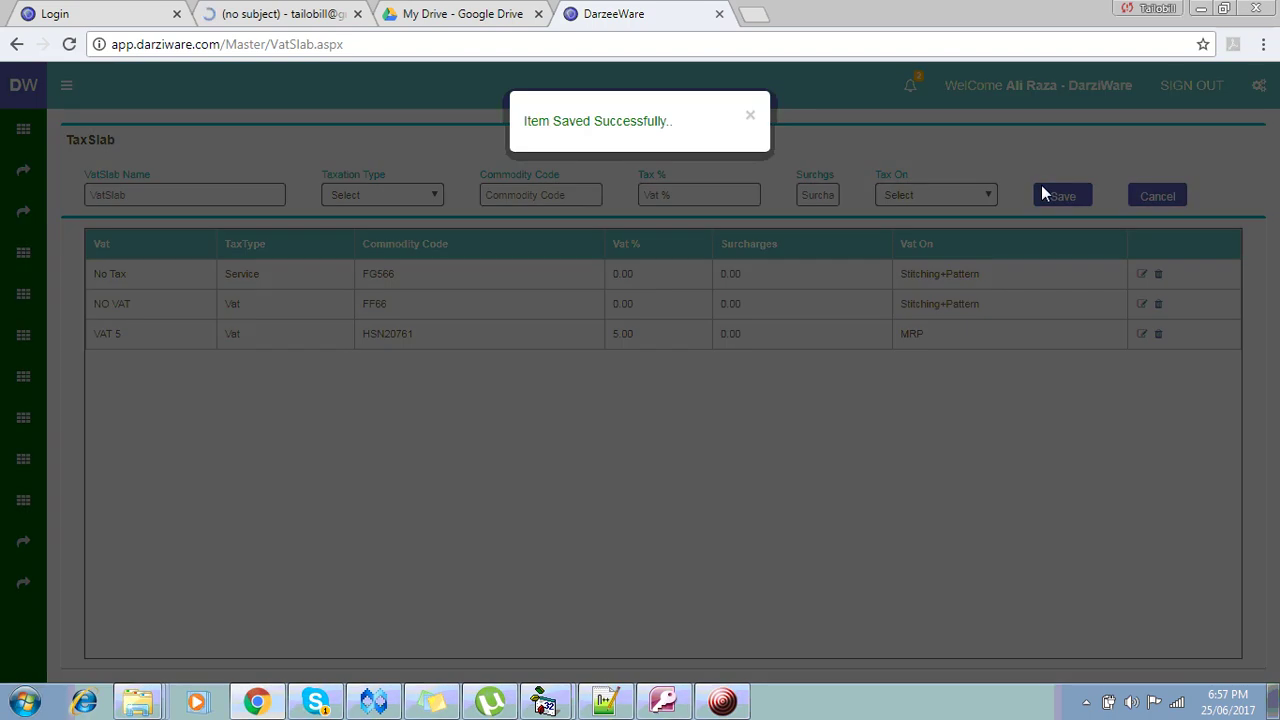
click(577, 524)
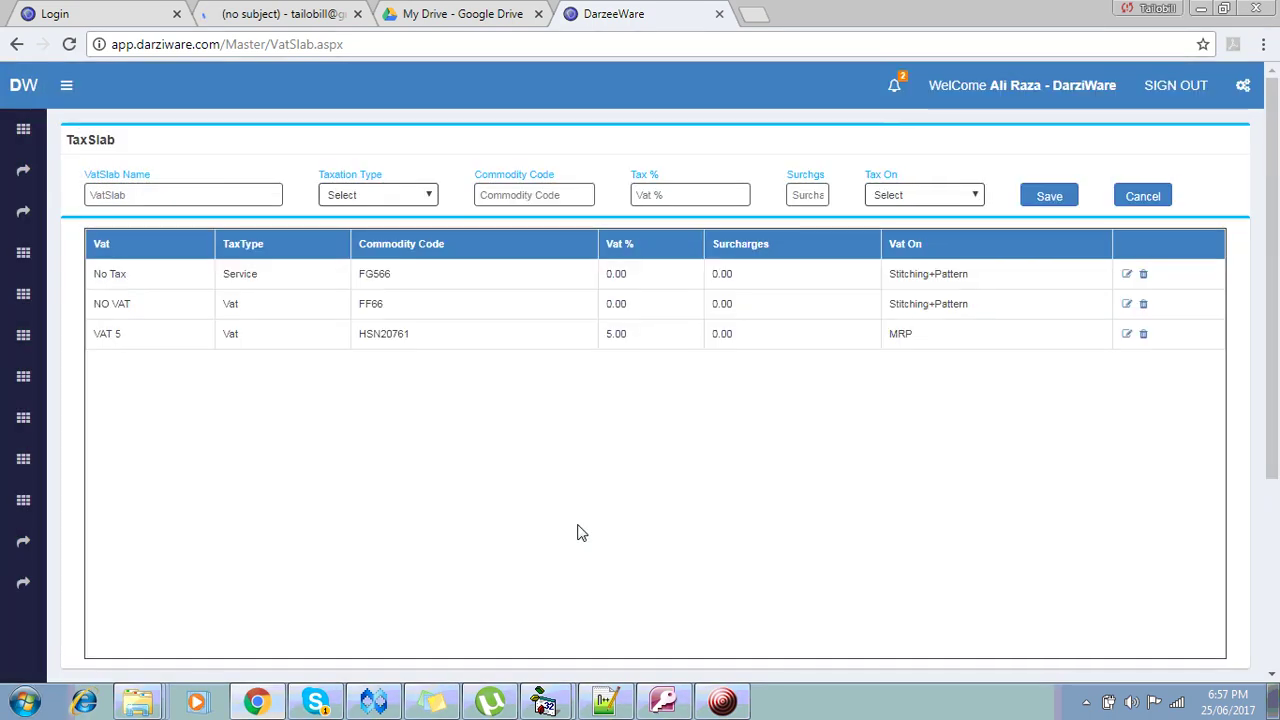
Open the Stitching Services register and enter XYZ SHIRT as the name of a new service.
mouse_move(30, 170)
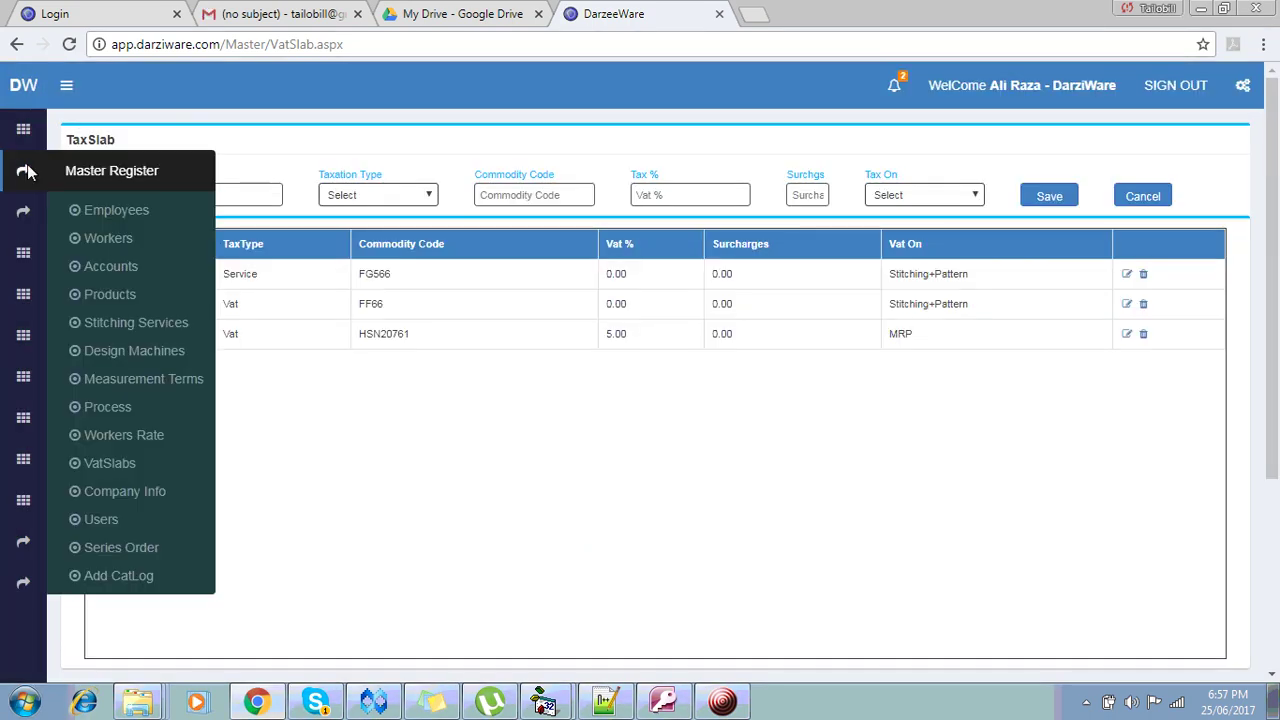
click(114, 323)
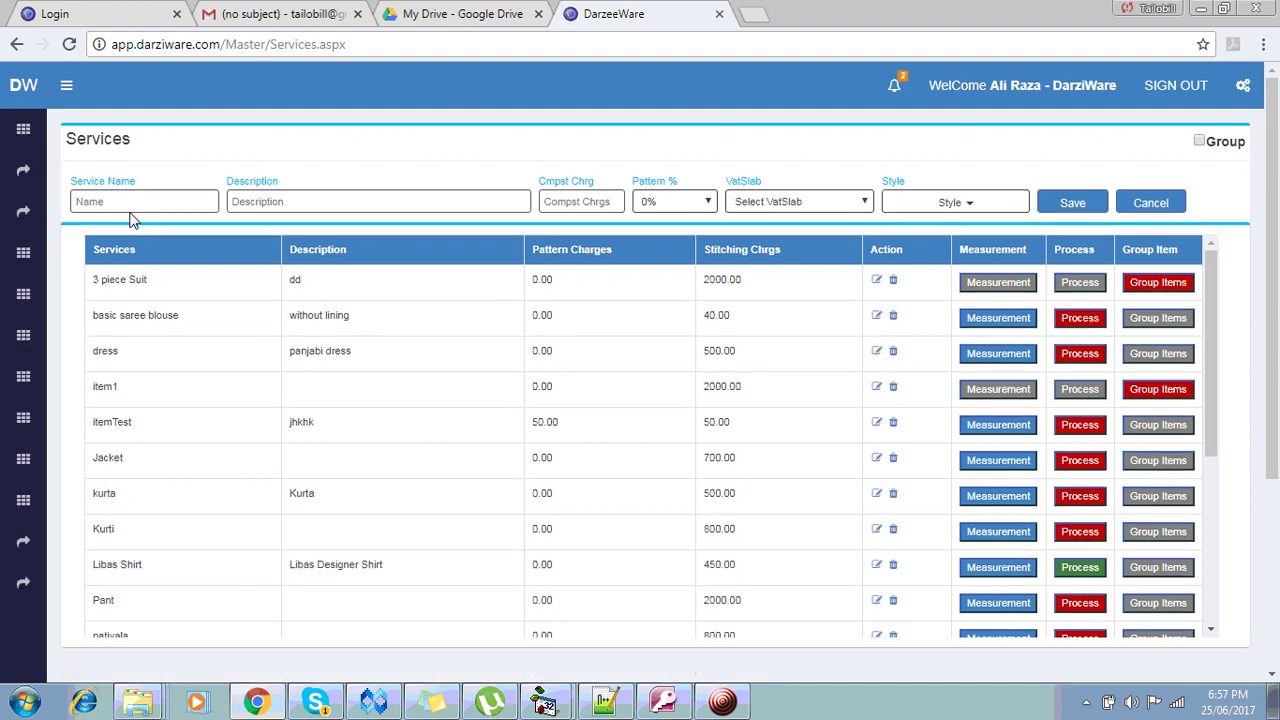
click(133, 205)
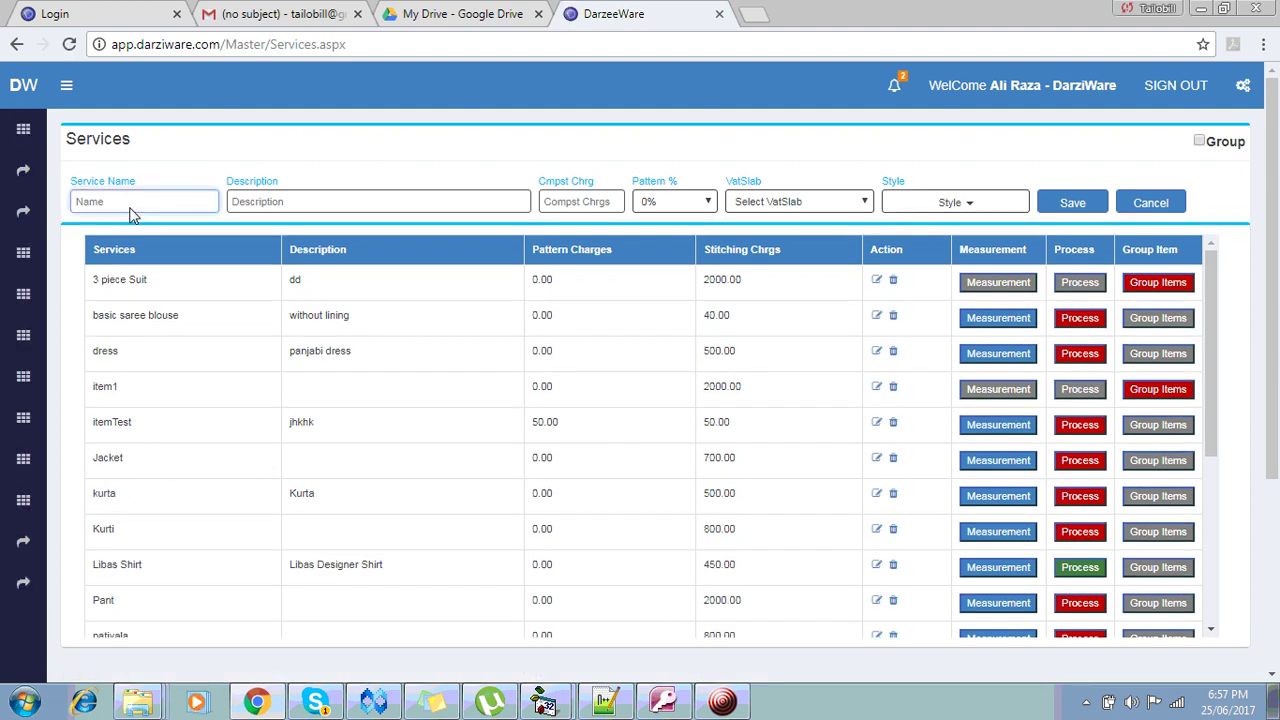
text(xyz)
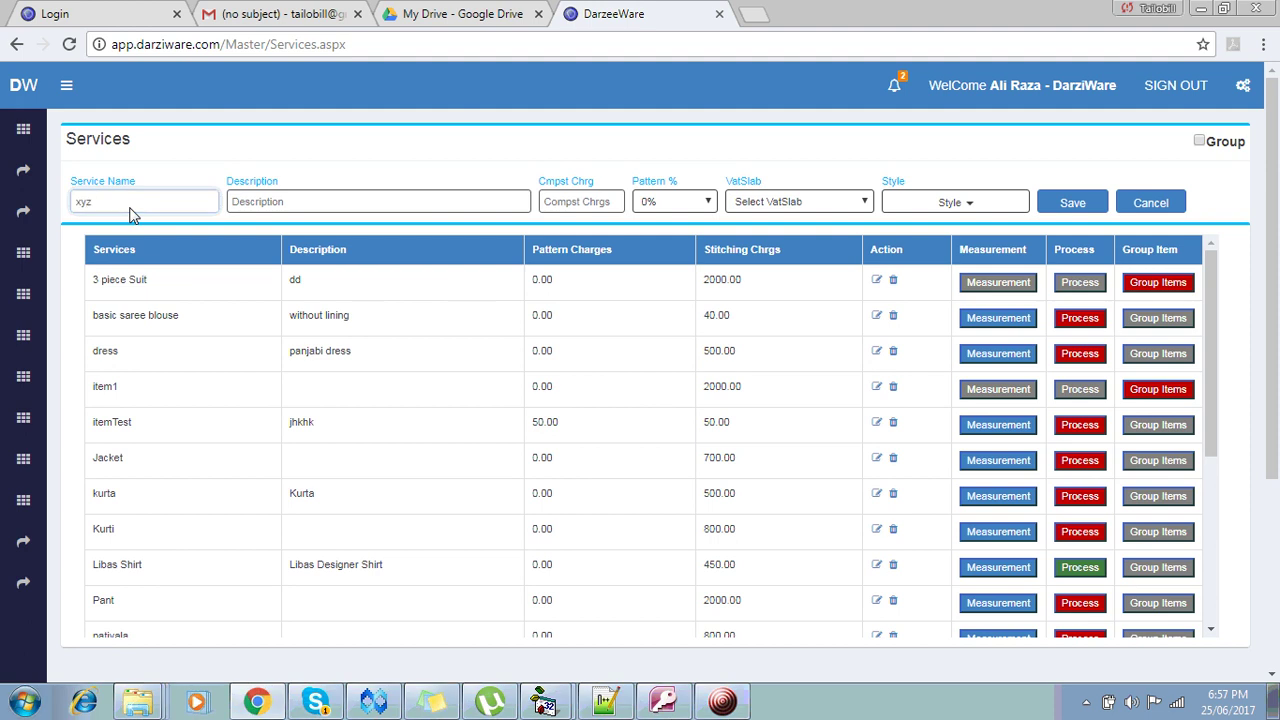
key(BackSpace)
key(BackSpace)
key(BackSpace)
text(XYZ SHIRT)
key(Tab)
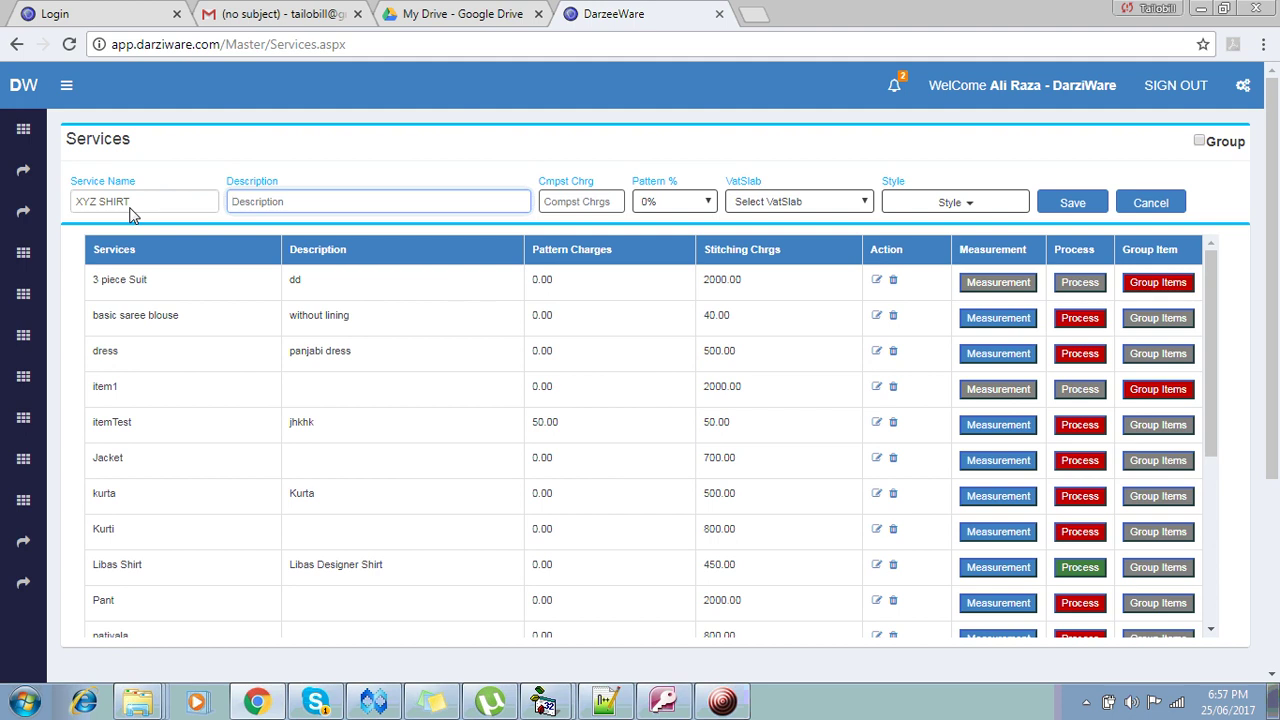
Set the new service's description to SHIRT STITCHING and its Cmpst Chrg to 1000.
text(SIRT)
key(BackSpace)
key(BackSpace)
key(BackSpace)
key(BackSpace)
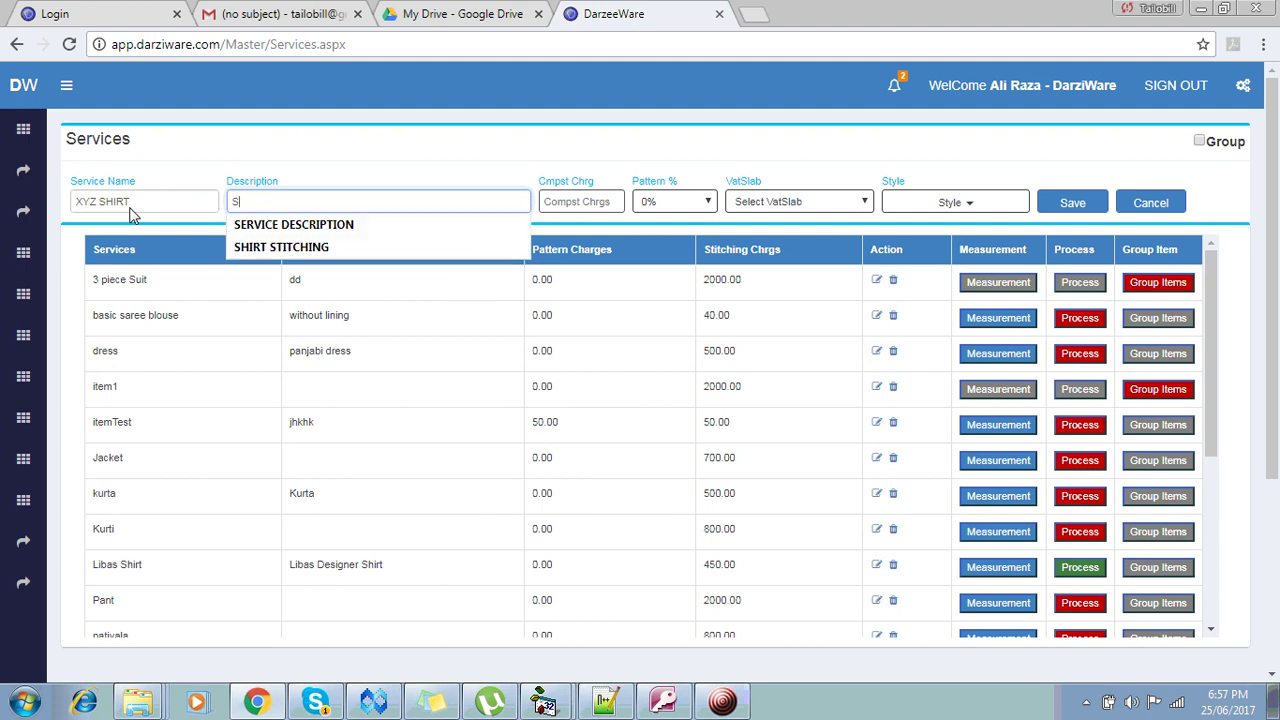
text(HIRT)
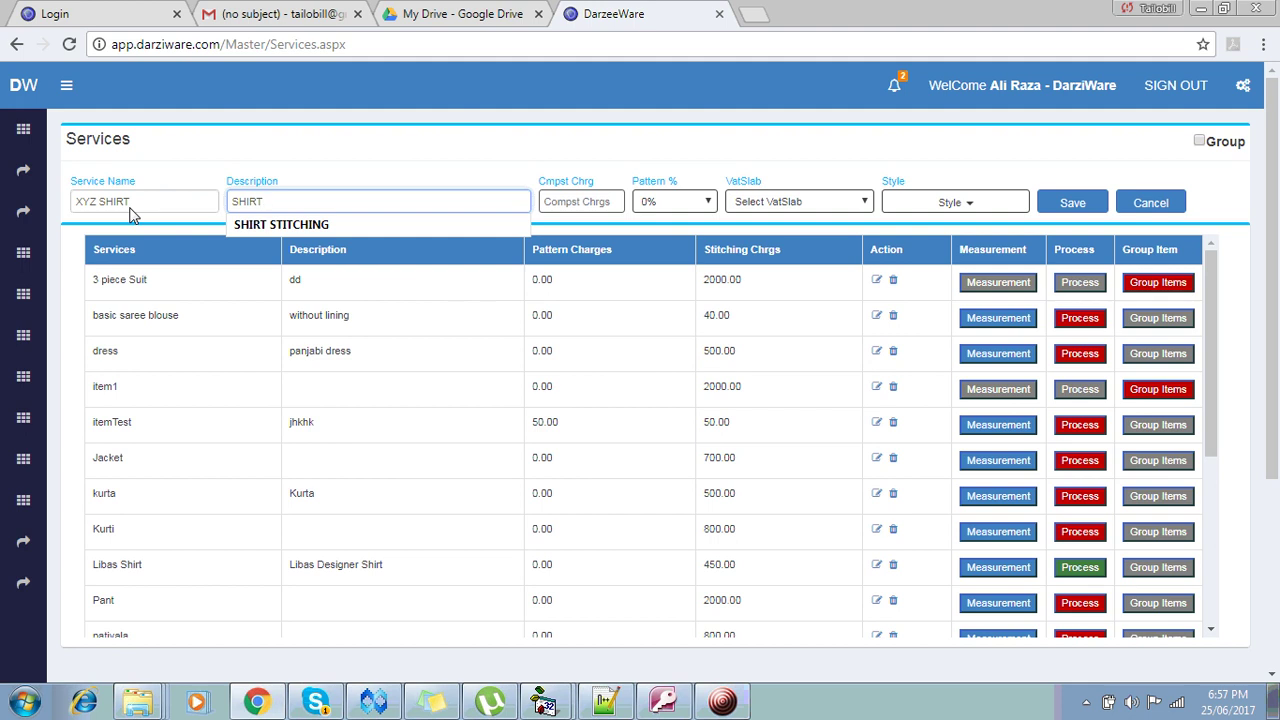
key(Down)
key(Tab)
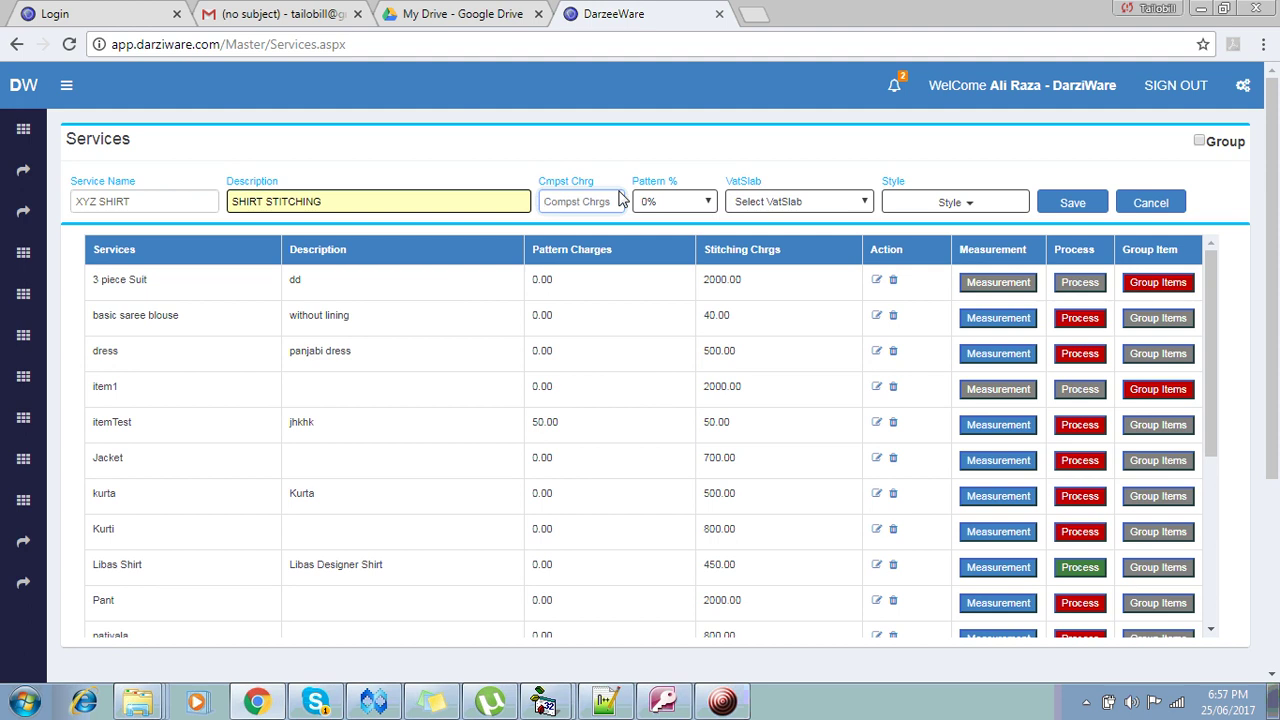
text(1000)
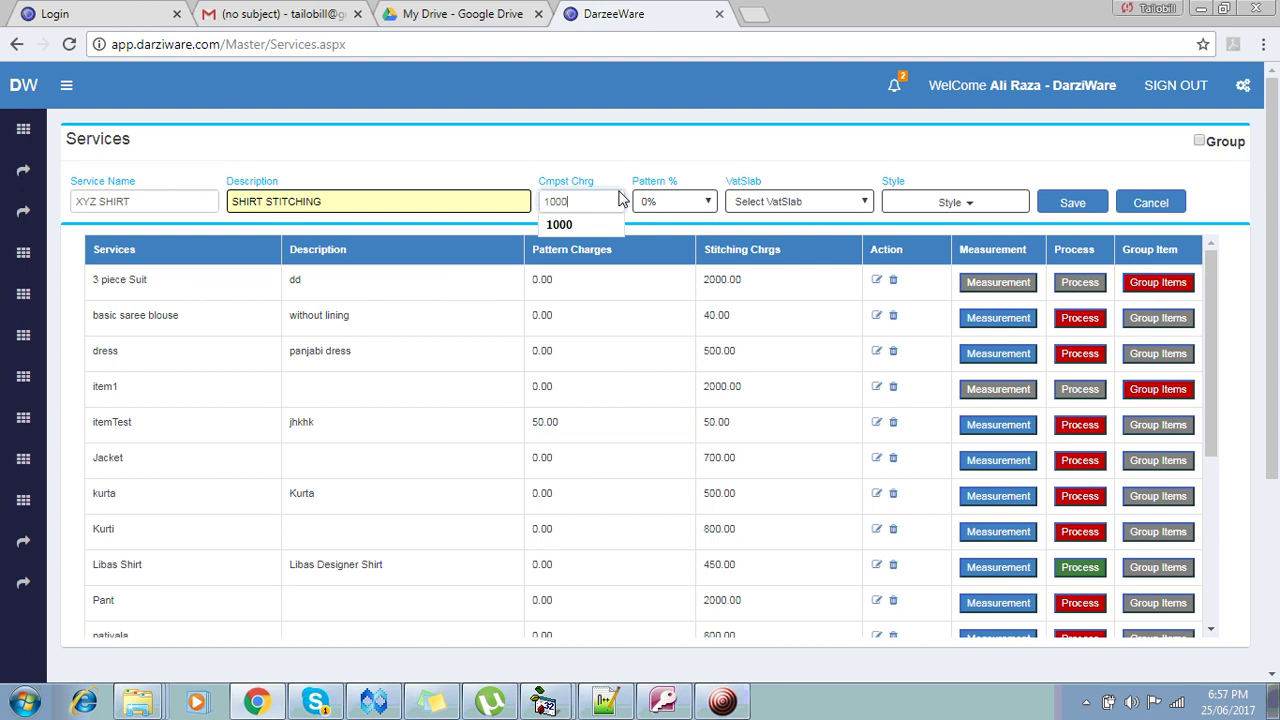
Set the new service's pattern percentage to 50% and its VAT slab to NO VAT.
click(686, 217)
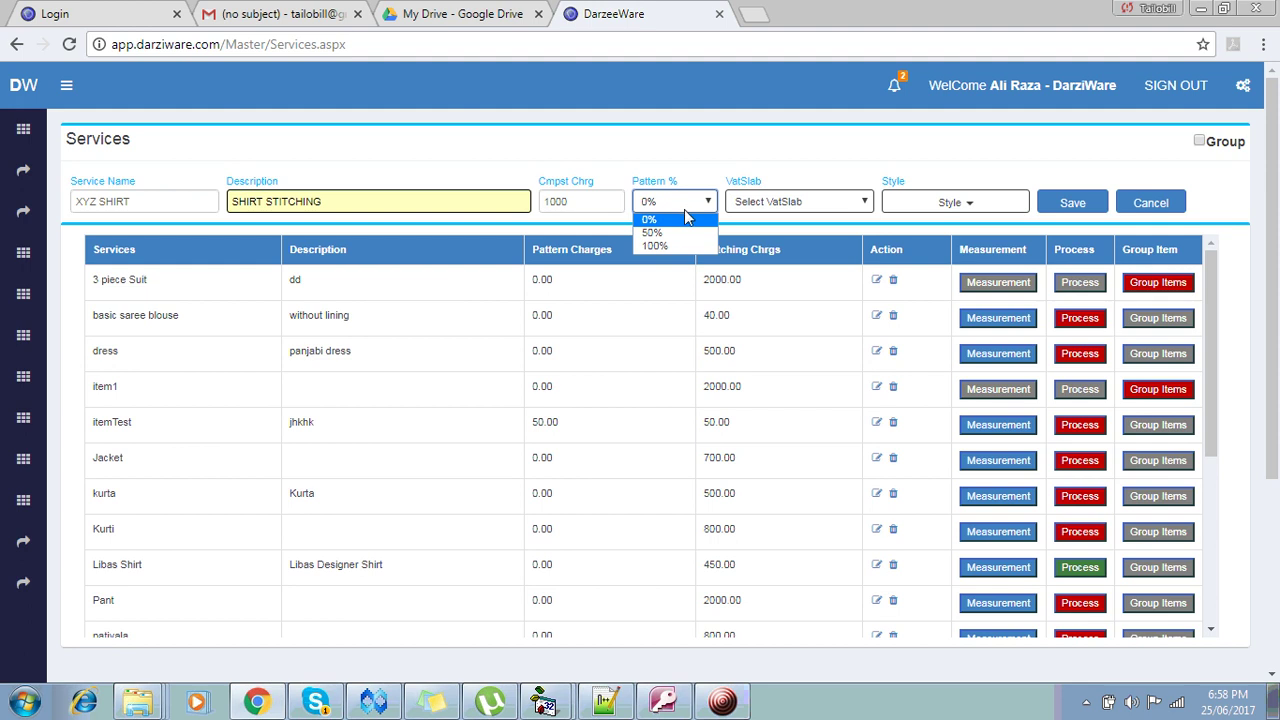
click(668, 235)
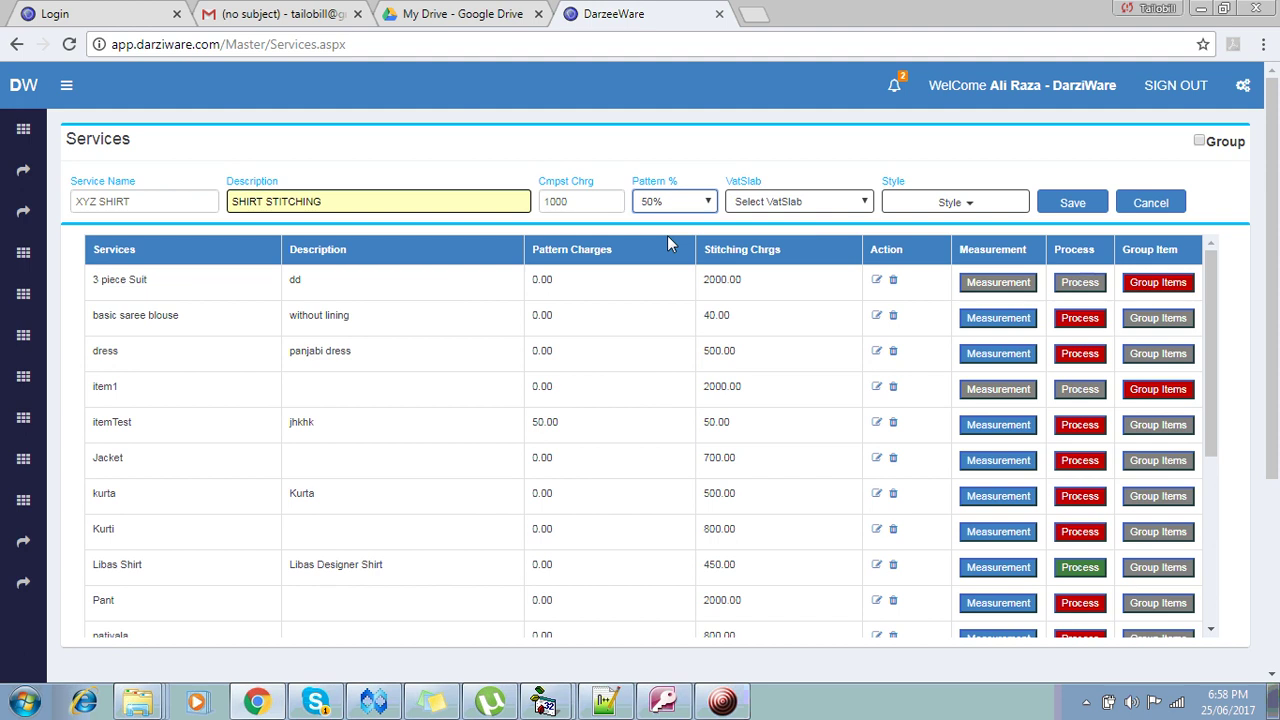
click(757, 203)
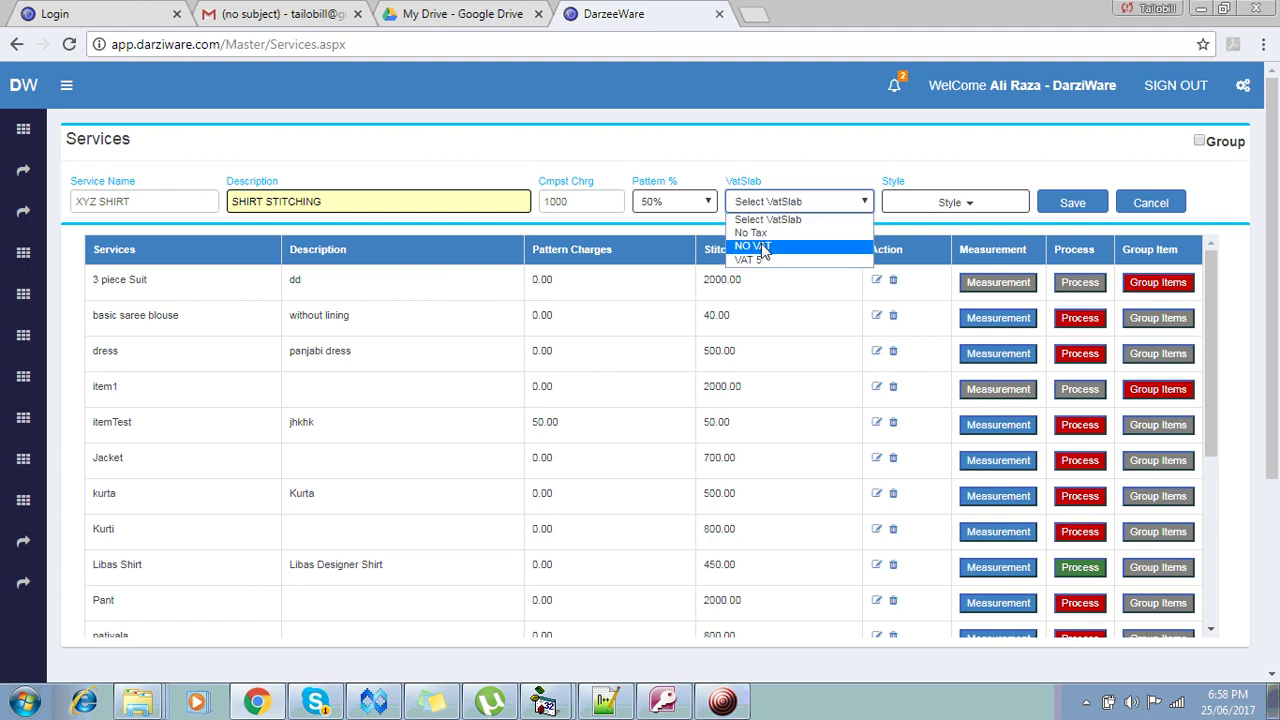
click(762, 247)
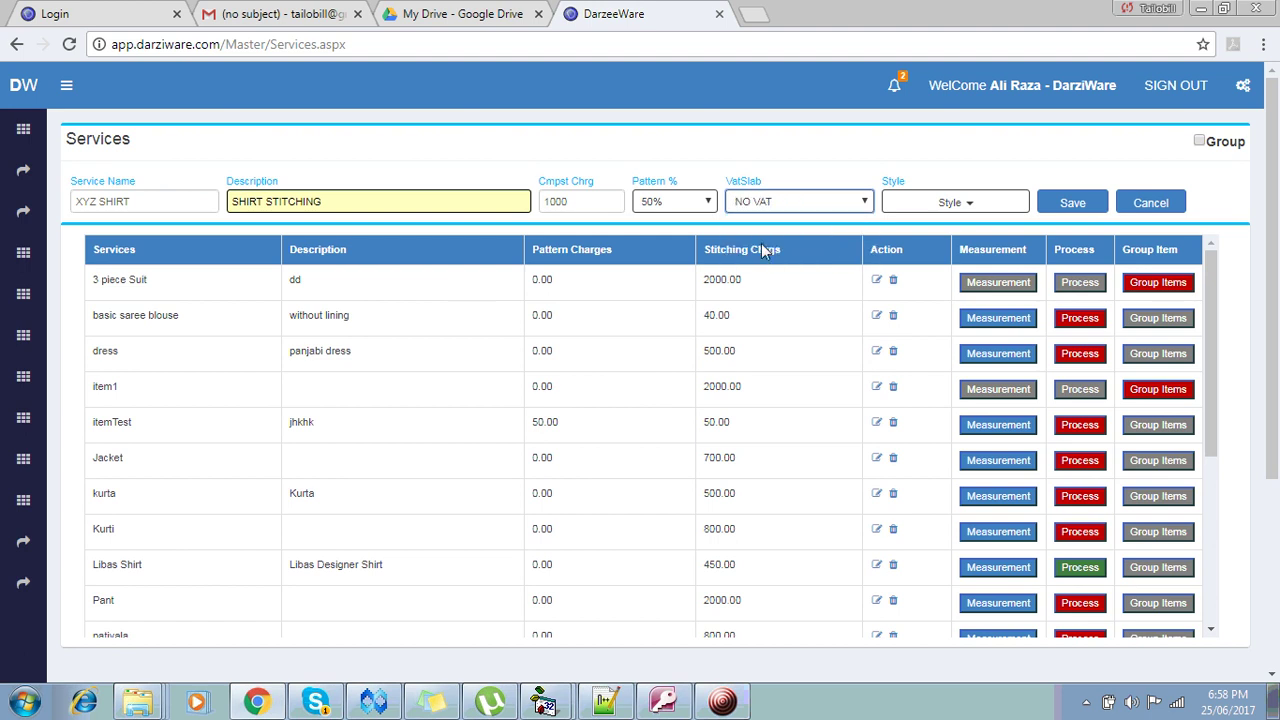
Assign the COLLAR, CUFF, POCKET and SHIRT styles to the new service and save it.
click(966, 207)
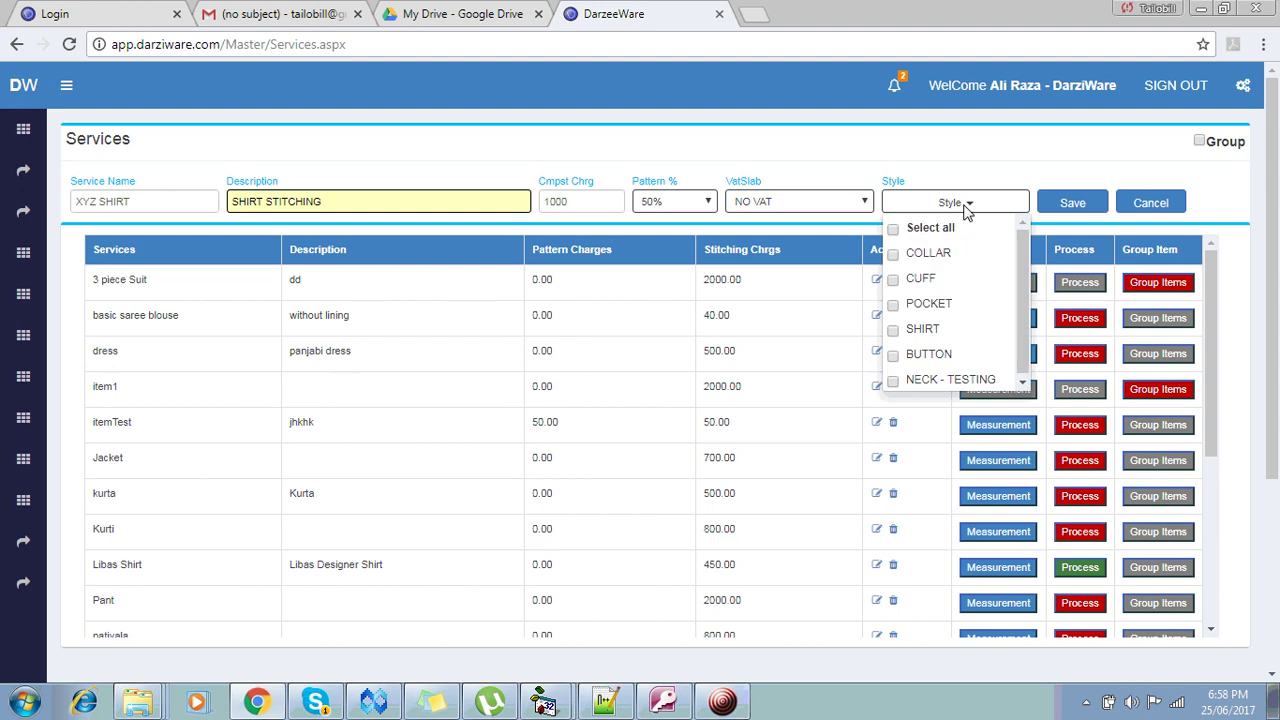
click(1022, 384)
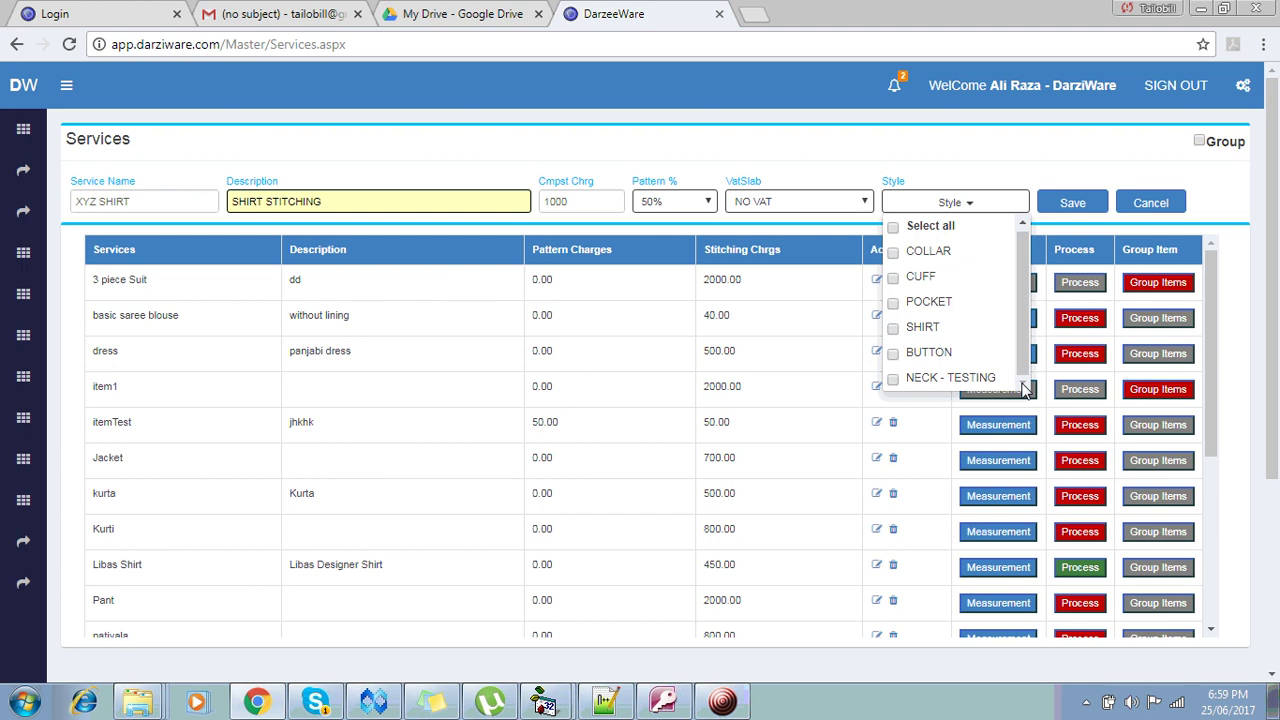
click(893, 254)
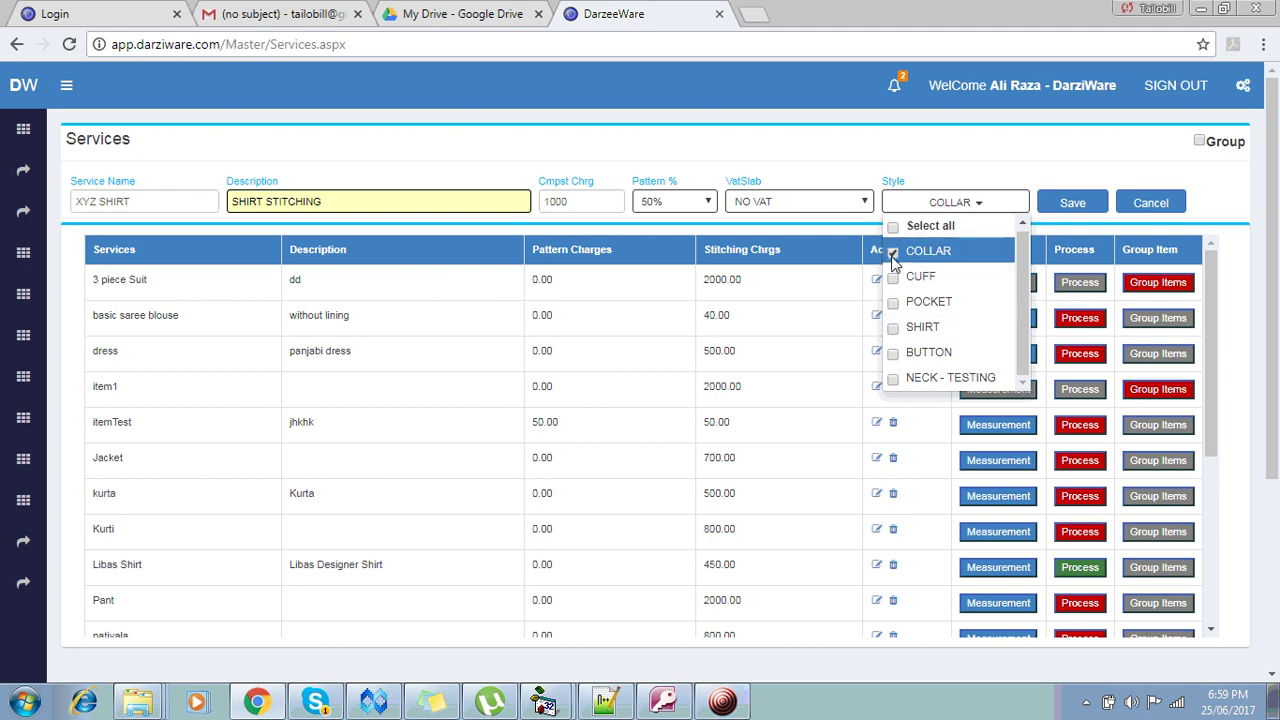
click(894, 279)
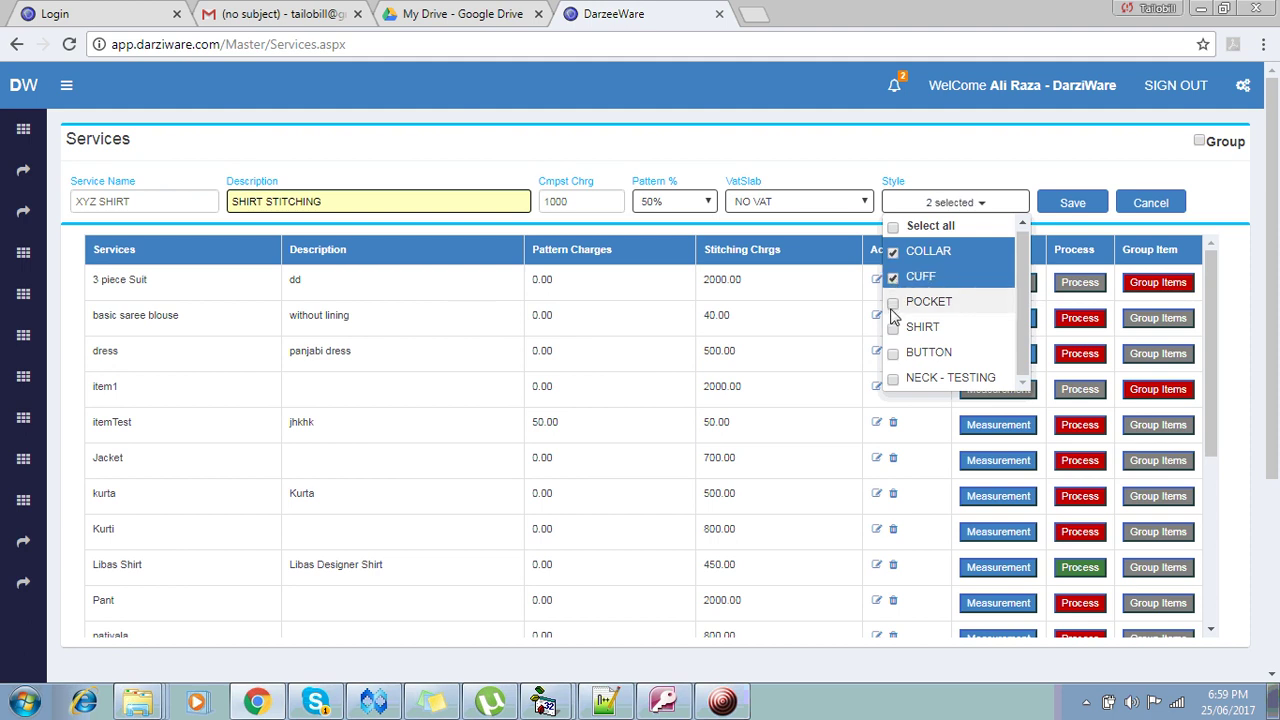
click(894, 303)
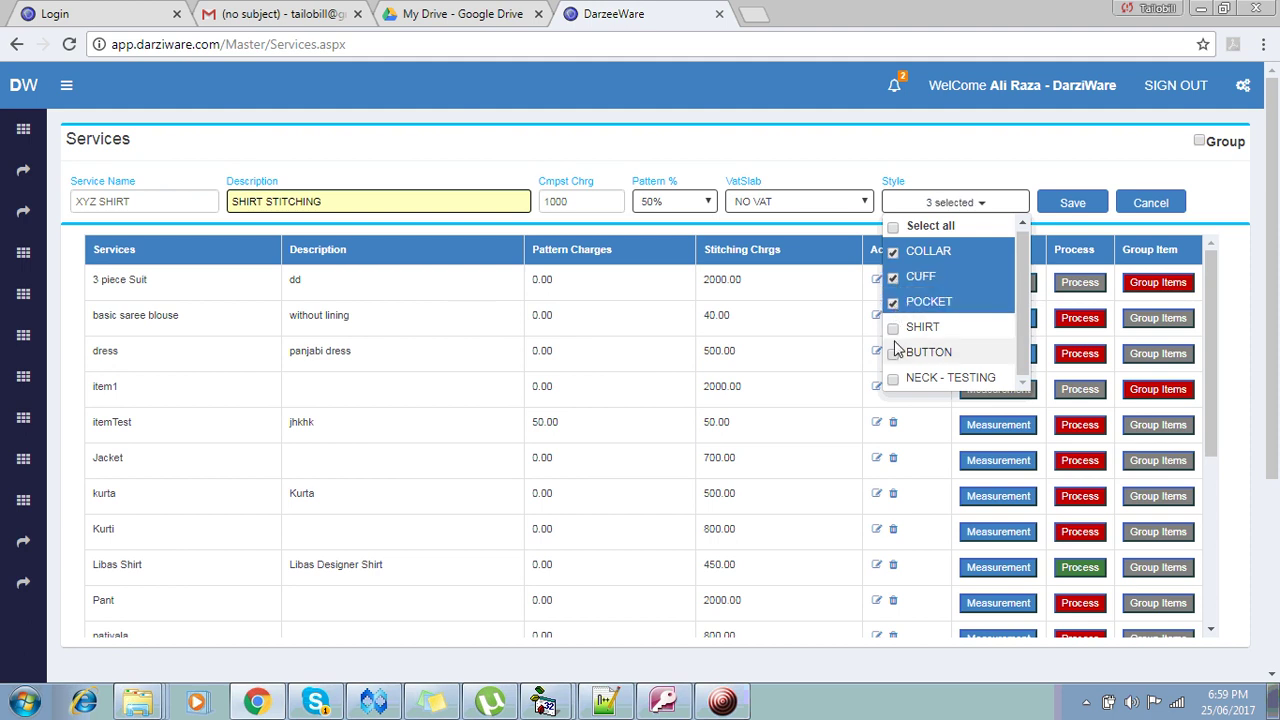
click(893, 330)
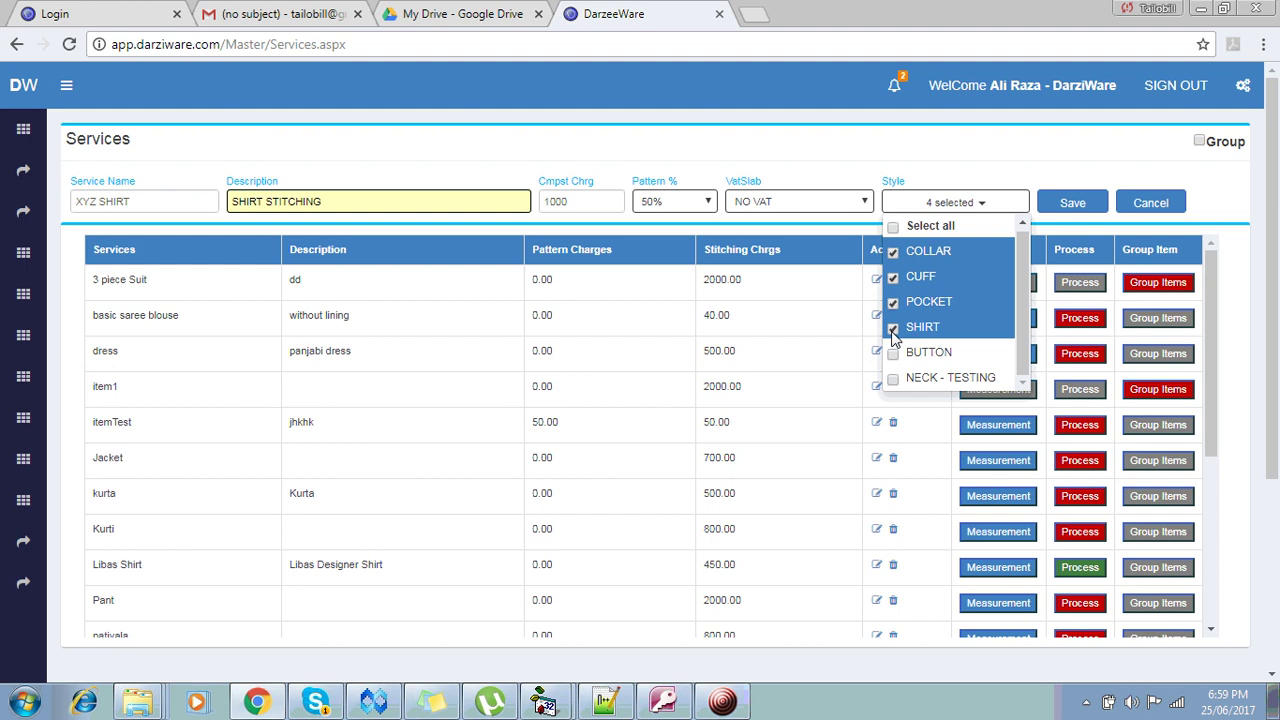
click(1079, 207)
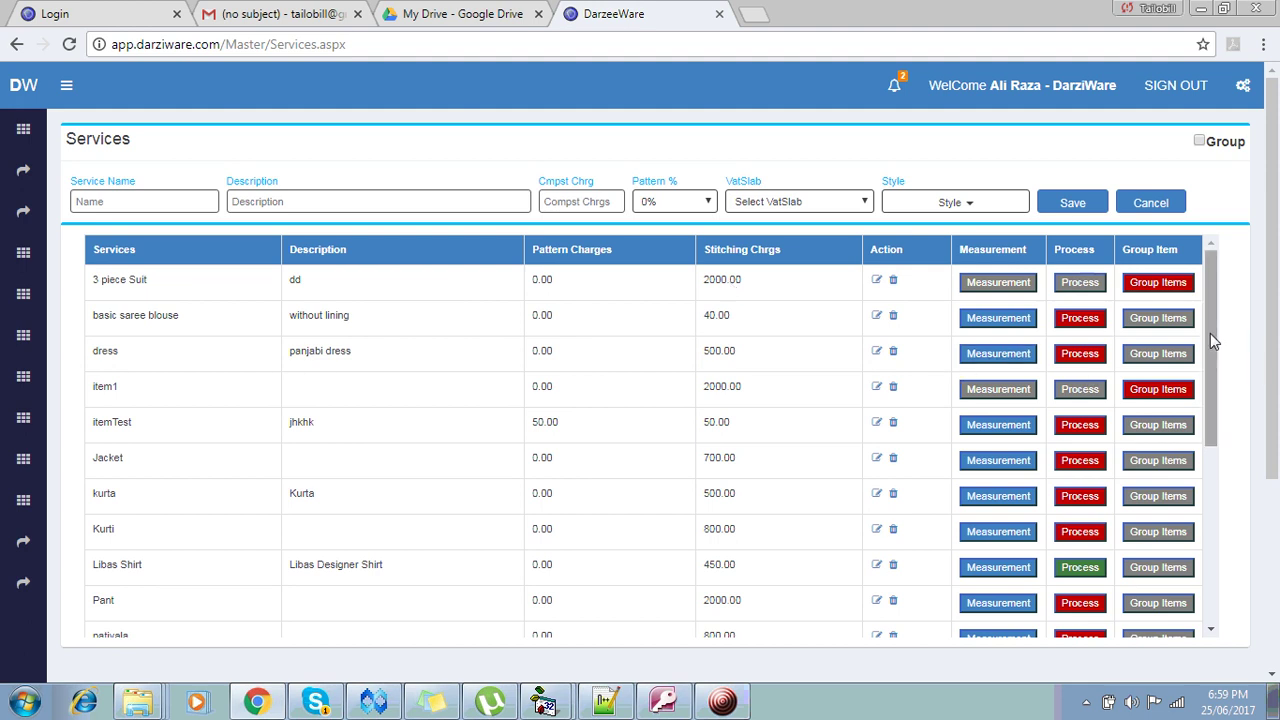
Check the pattern charges and stitching charges listed for the XYZ SHIRT service.
drag(1210, 333, 1227, 543)
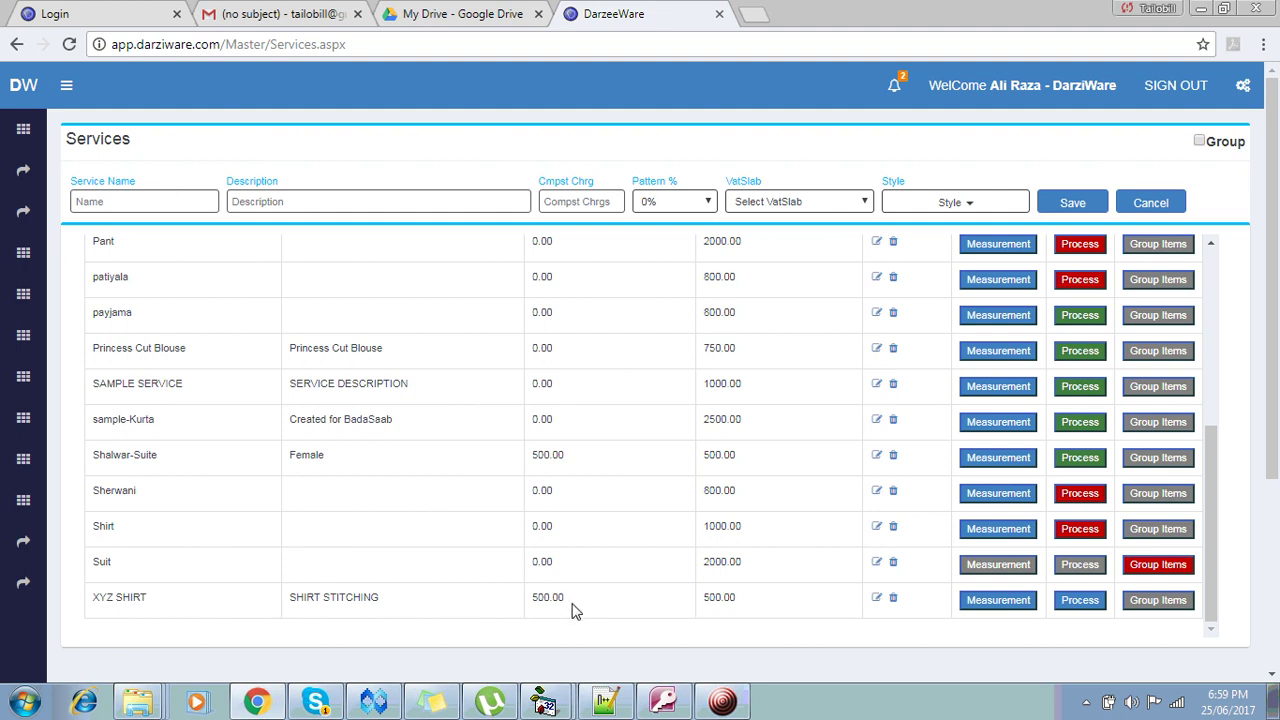
drag(575, 610, 522, 608)
drag(751, 603, 700, 603)
click(724, 704)
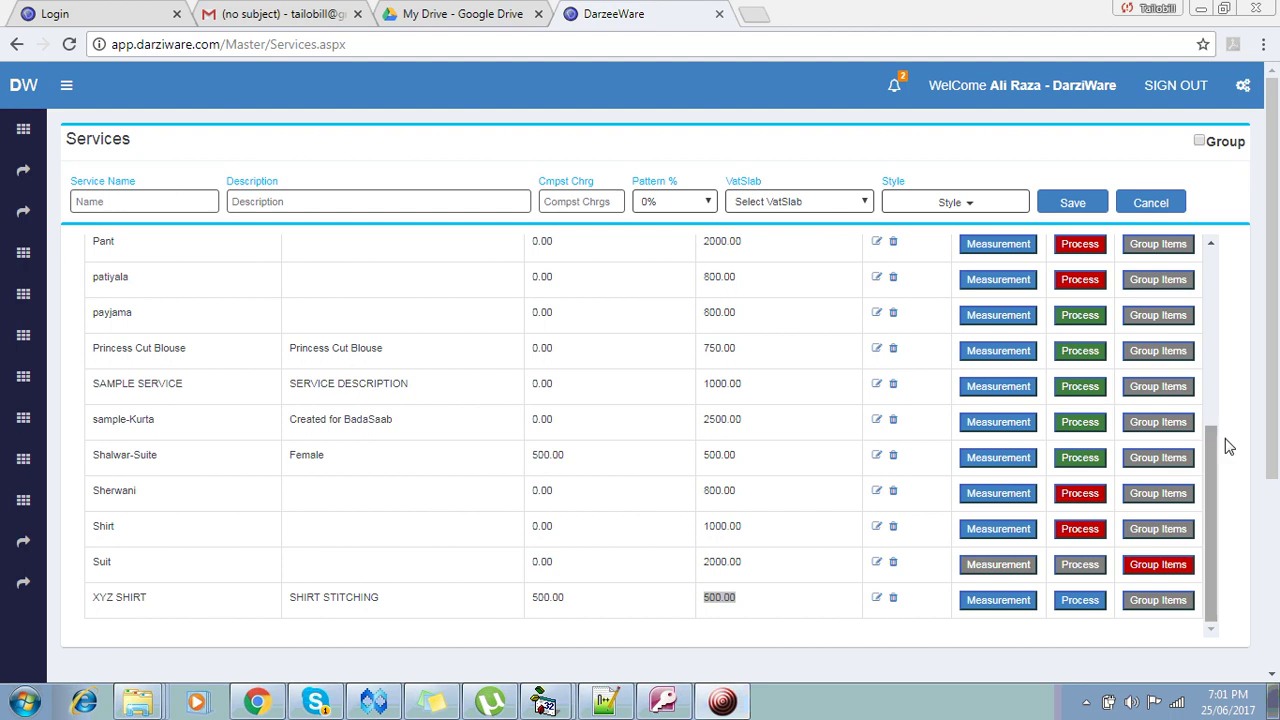
drag(1218, 438, 1223, 263)
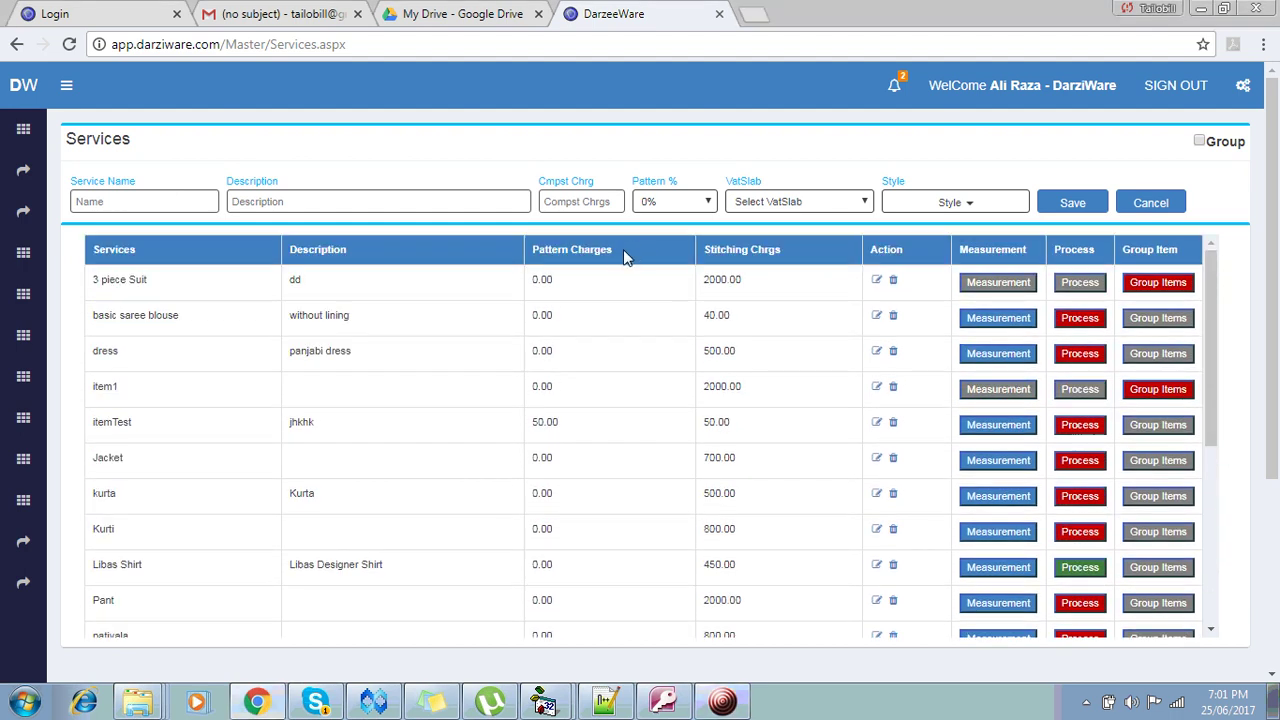
triple_click(540, 257)
Select the Lenght, chest, Shoulder, Sleeves, Upper Chest, Sleeves Loosing and Waist measurements for the XYZ SHIRT service.
drag(1220, 329, 1220, 575)
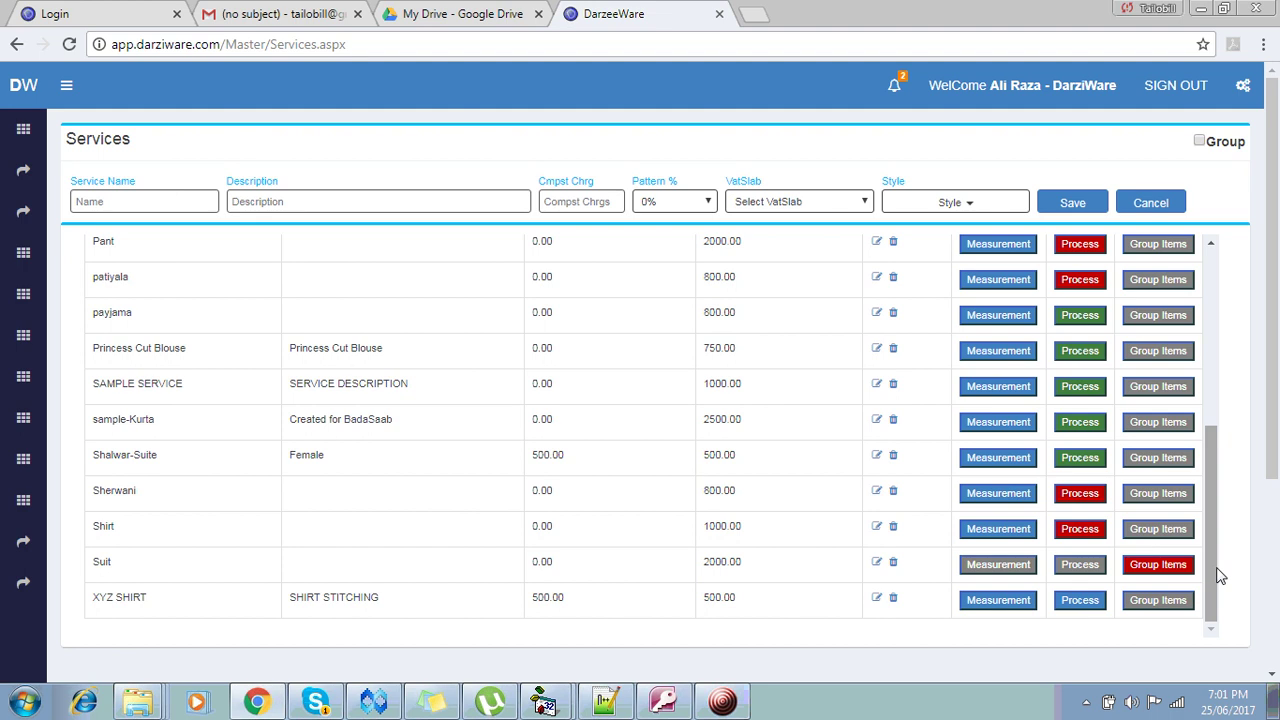
click(980, 606)
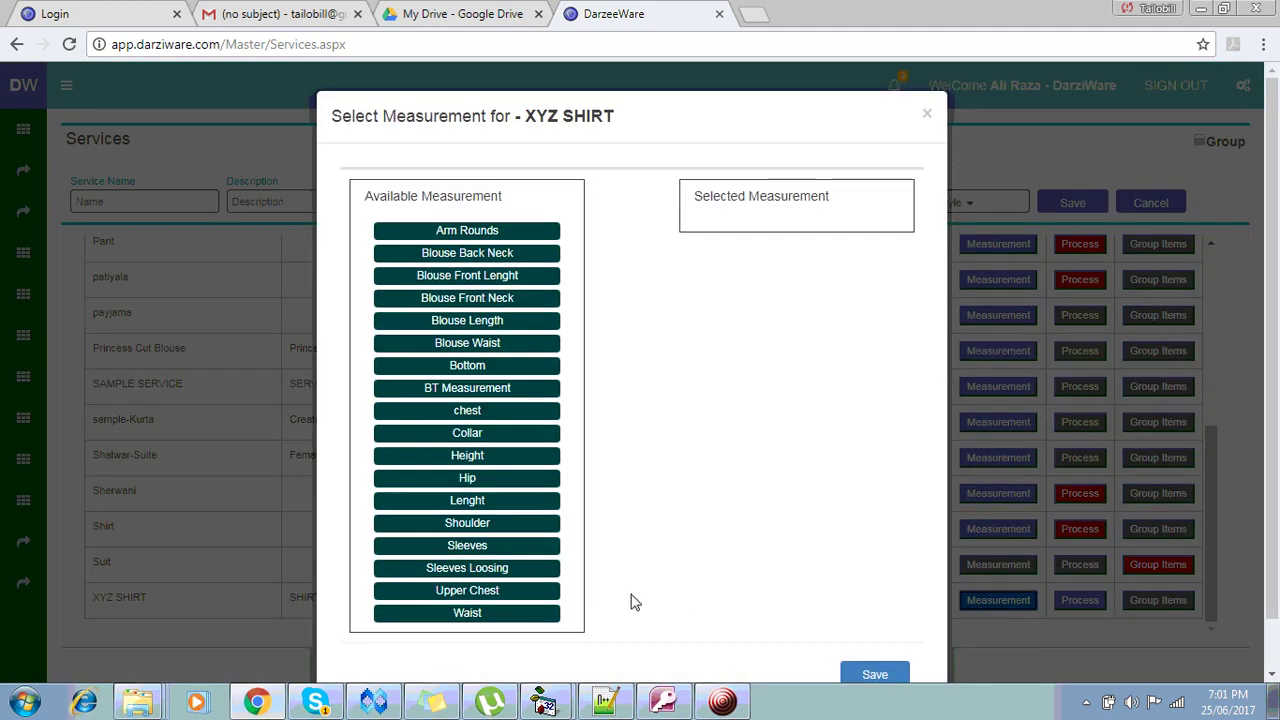
click(472, 510)
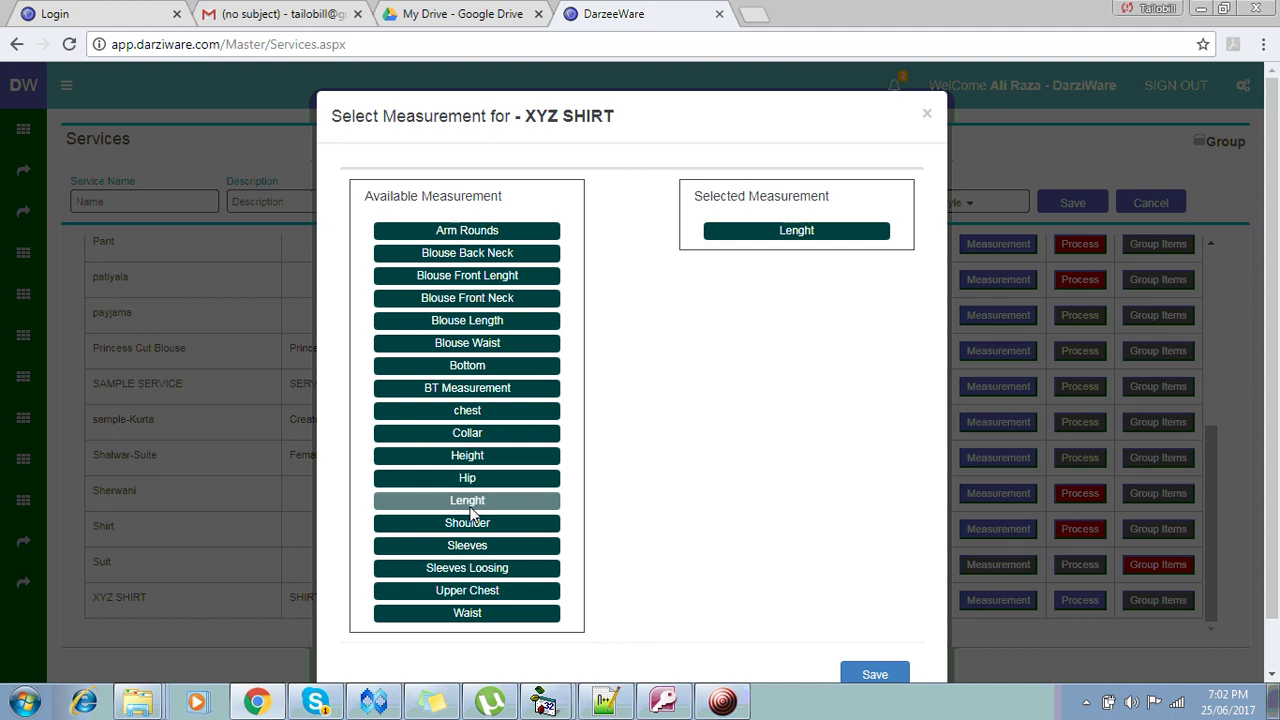
click(476, 418)
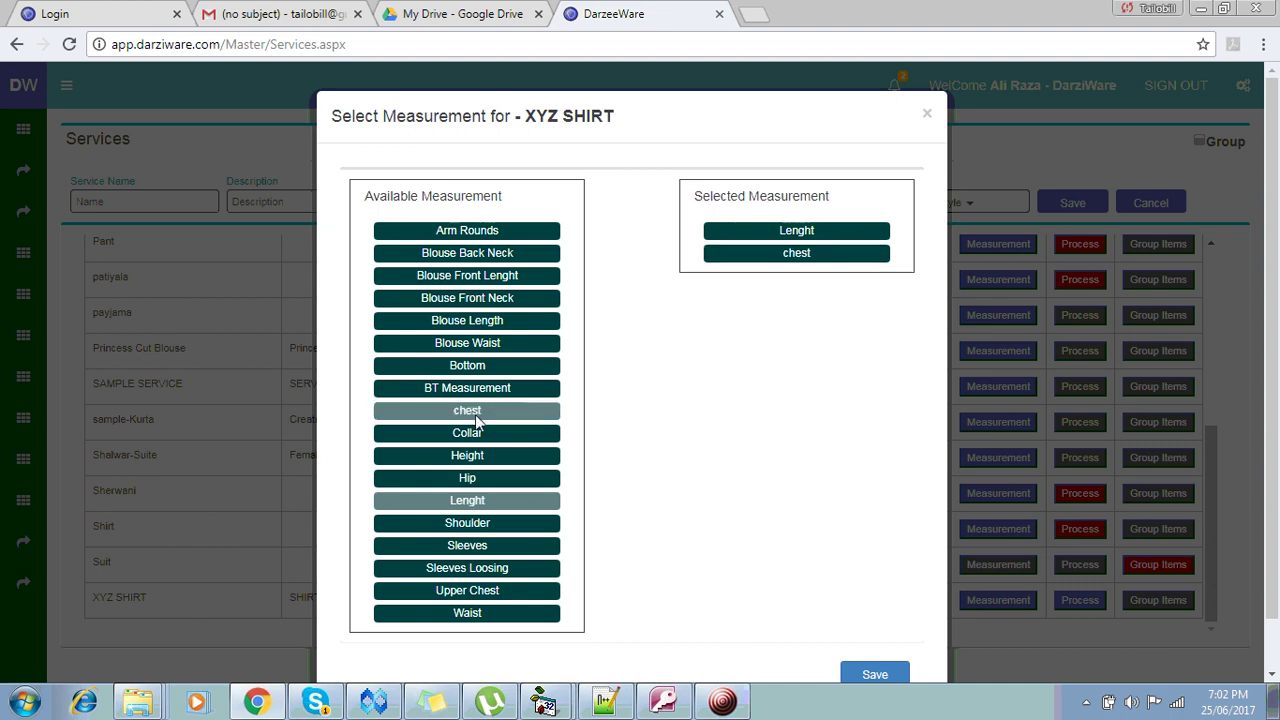
click(475, 524)
click(476, 548)
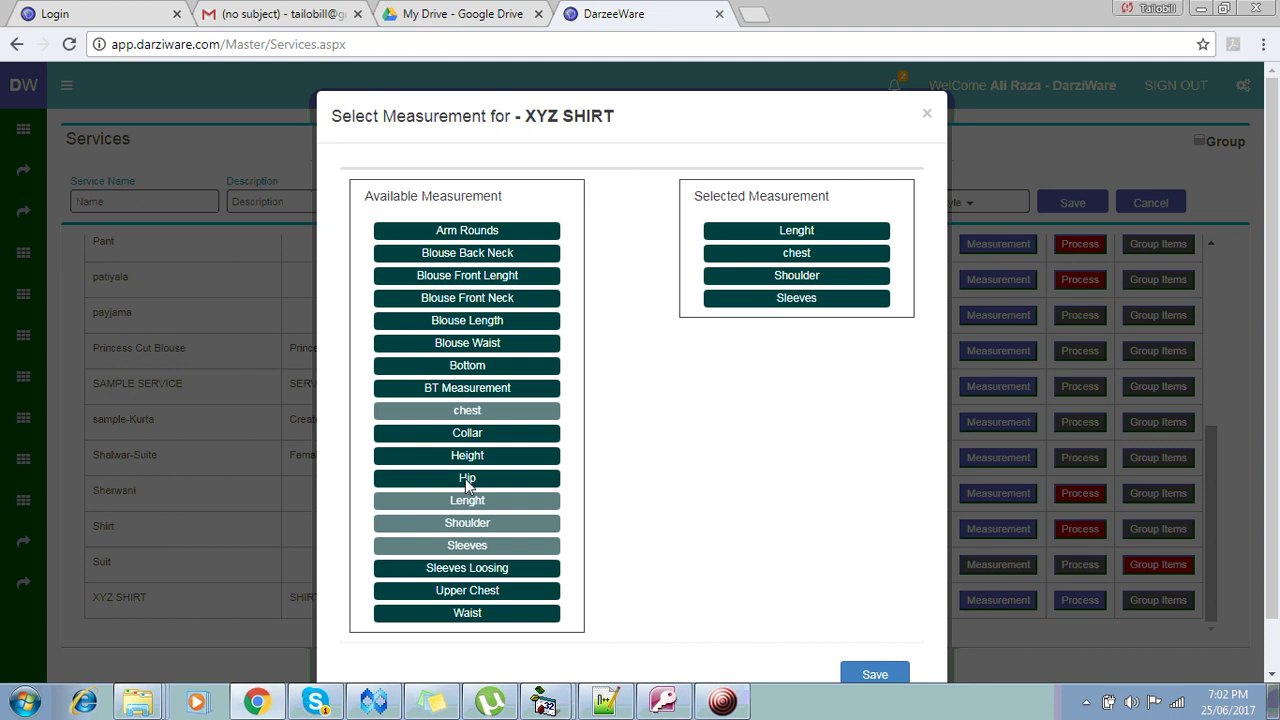
click(479, 591)
click(479, 568)
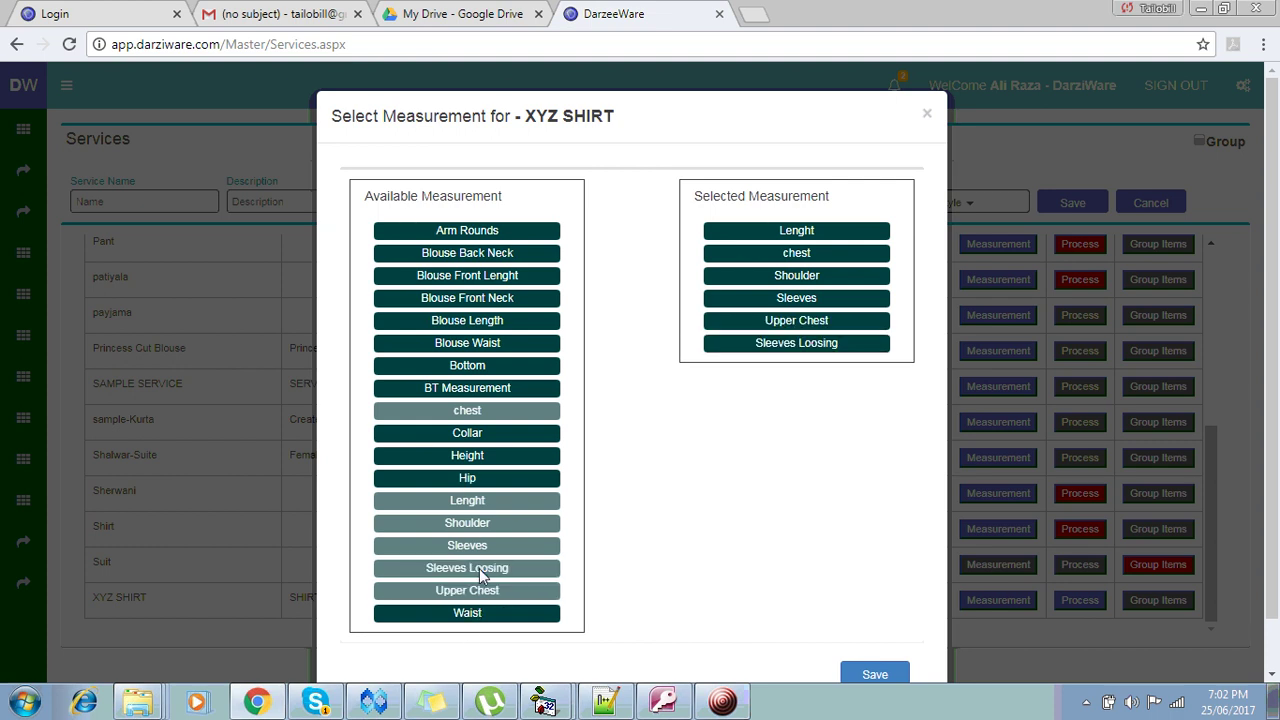
click(478, 616)
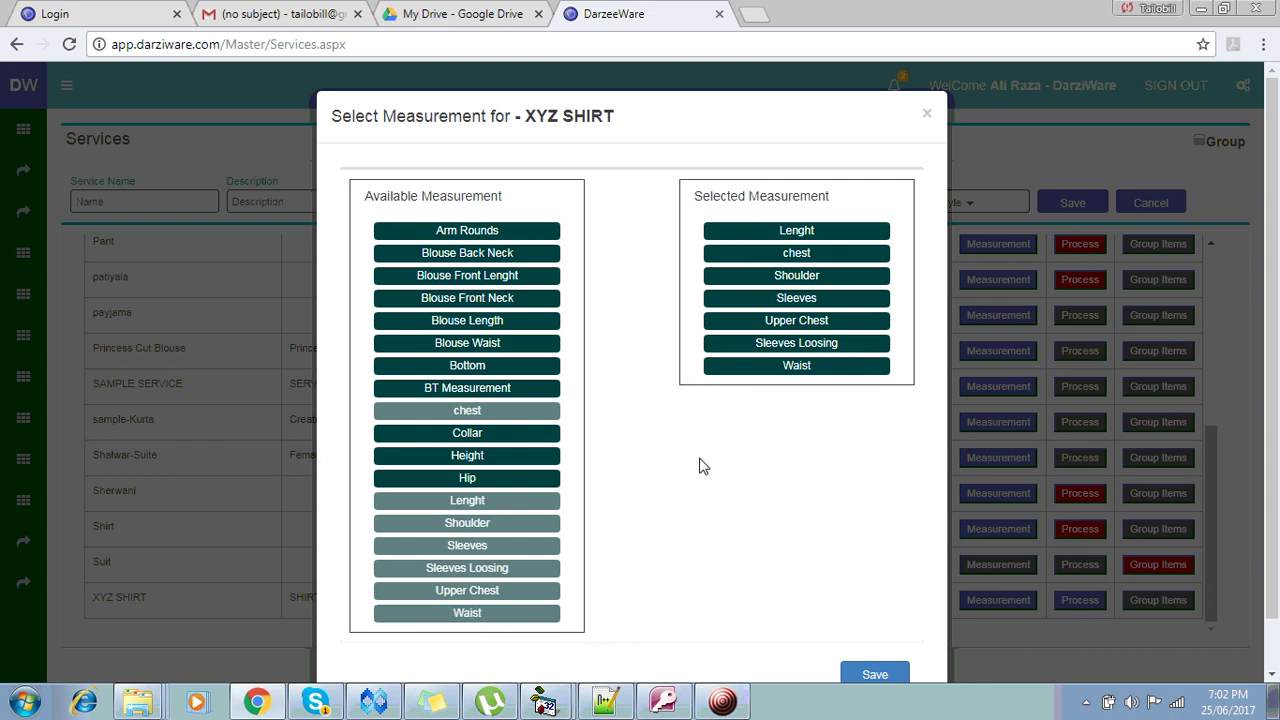
Reorder XYZ SHIRT's selected measurements by removing Upper Chest and Waist and adding them again after Sleeves Loosing, and save the selection.
click(792, 322)
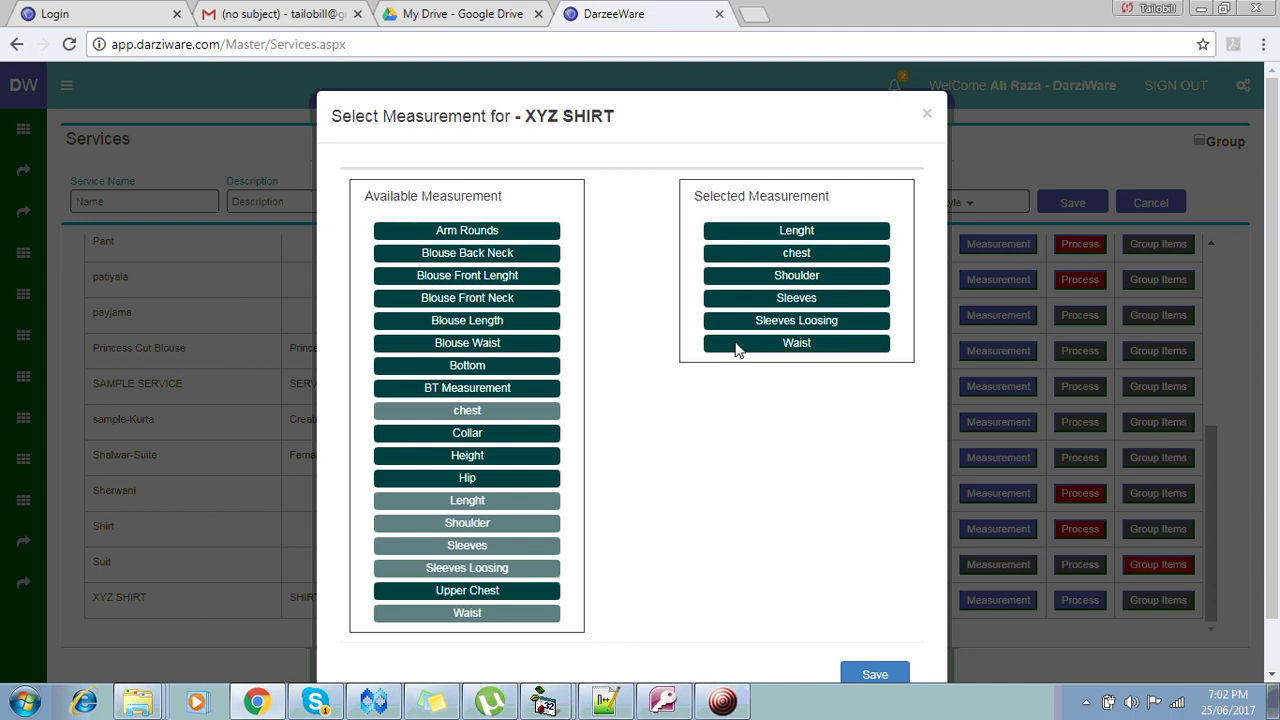
click(792, 345)
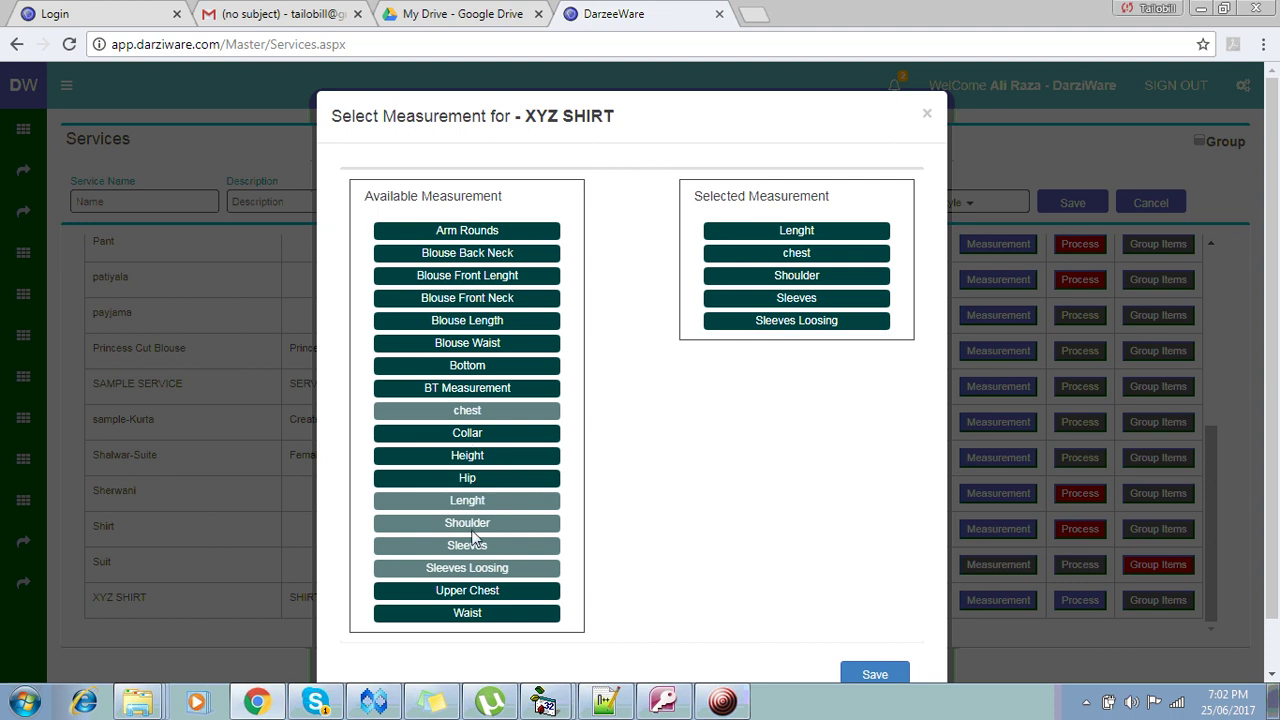
click(470, 593)
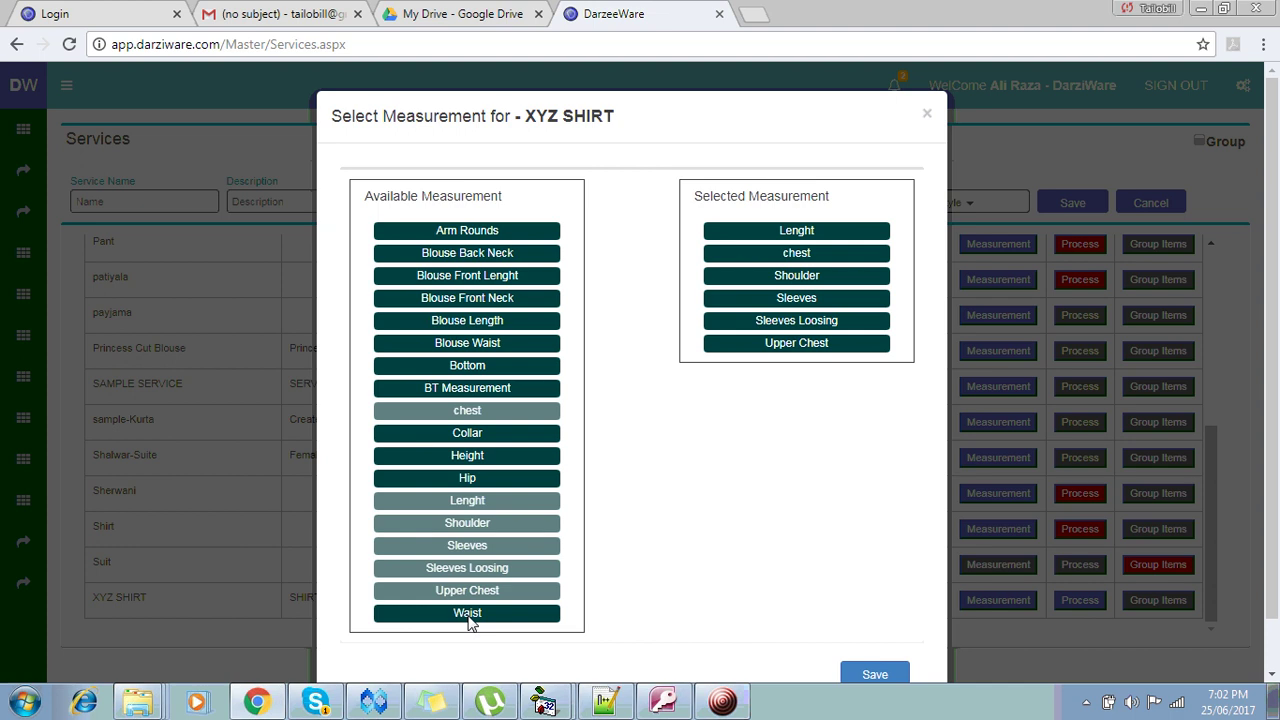
click(470, 613)
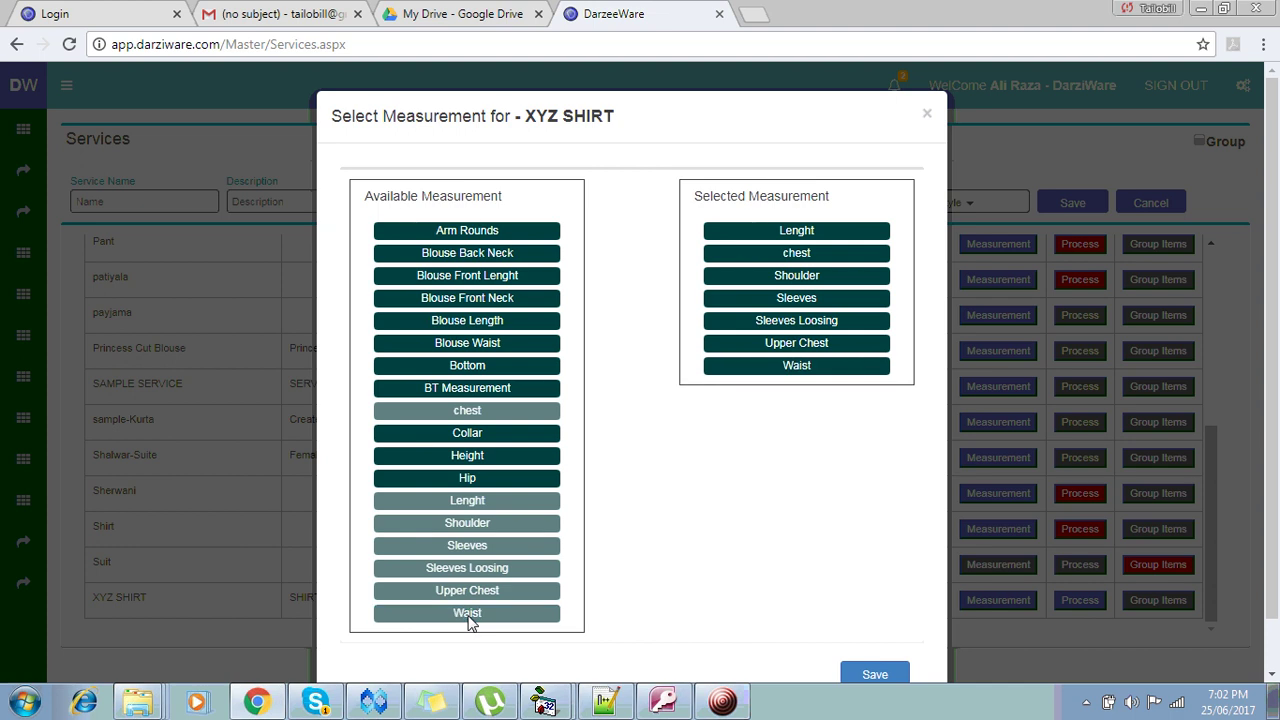
click(883, 676)
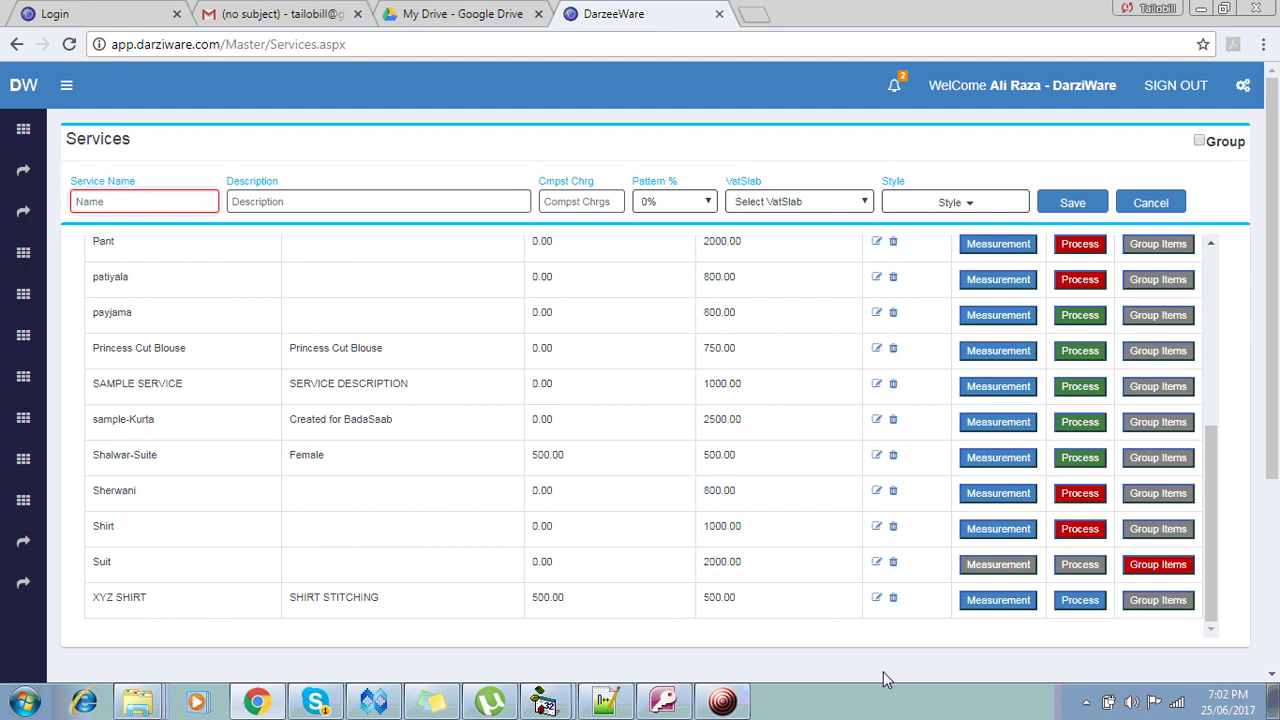
click(978, 603)
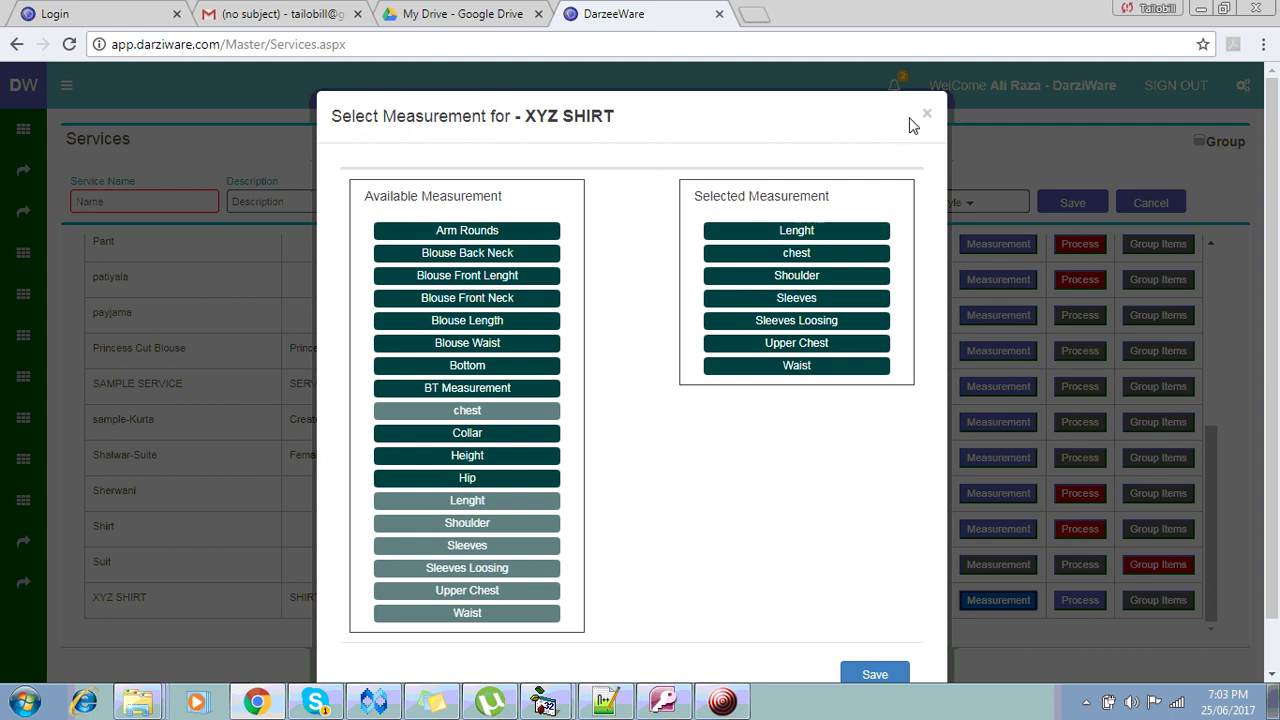
click(872, 675)
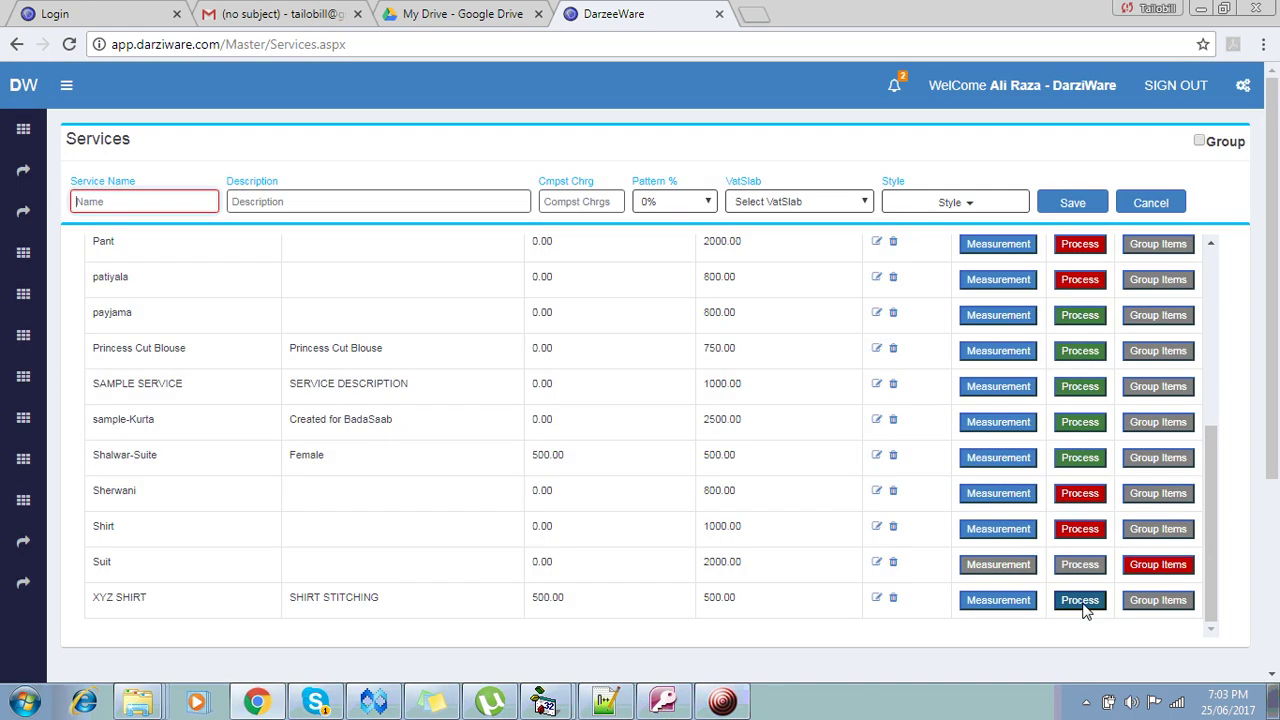
Assign the Master and Tailor workshop processes to the XYZ SHIRT service and save them.
click(1082, 603)
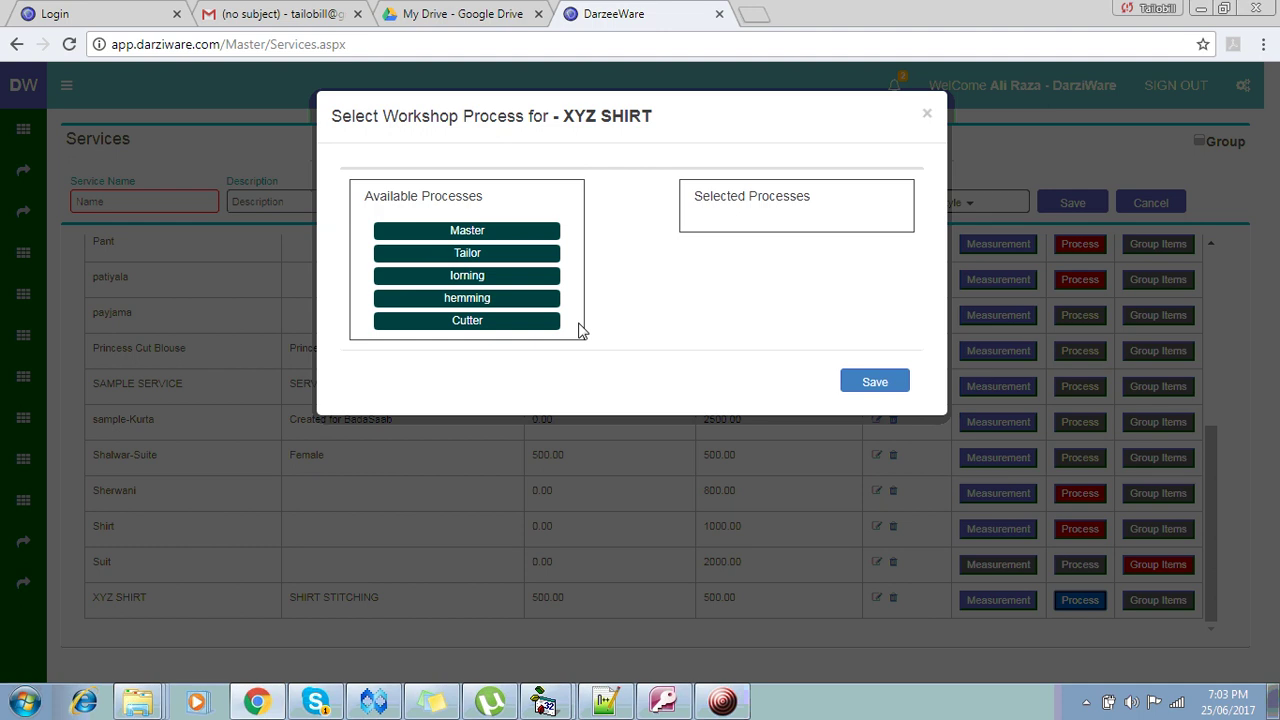
click(476, 236)
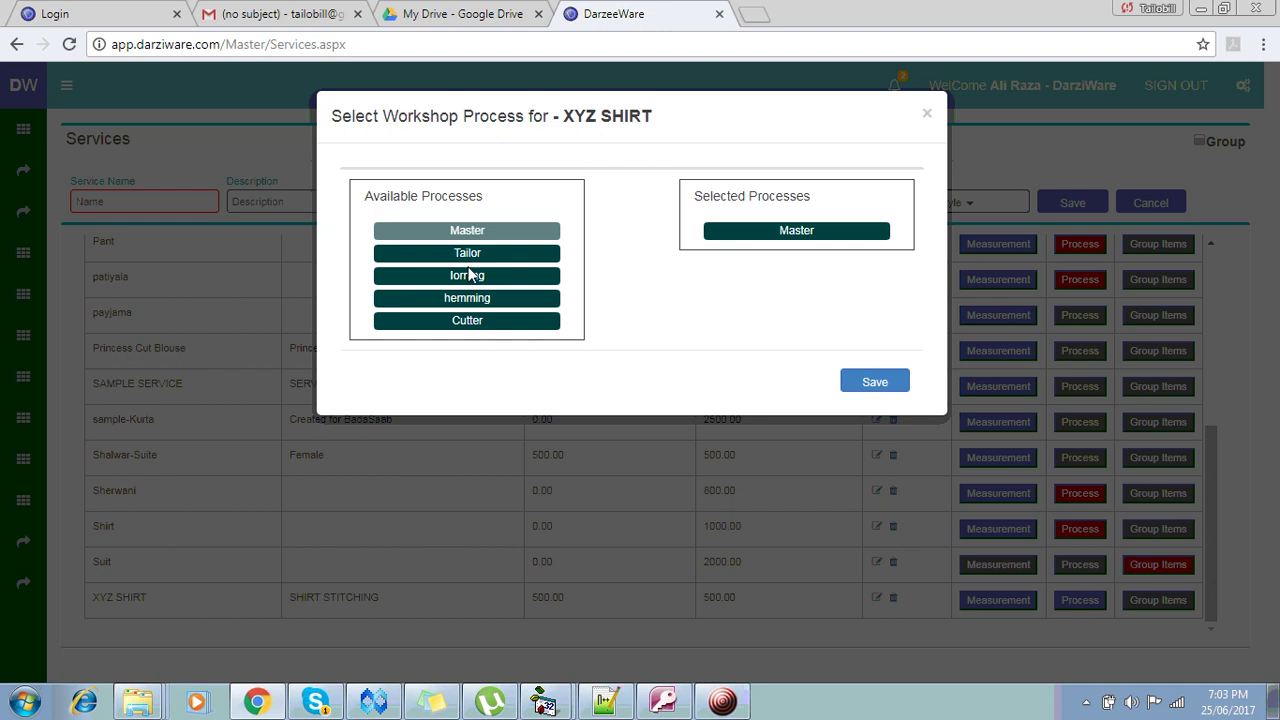
click(474, 256)
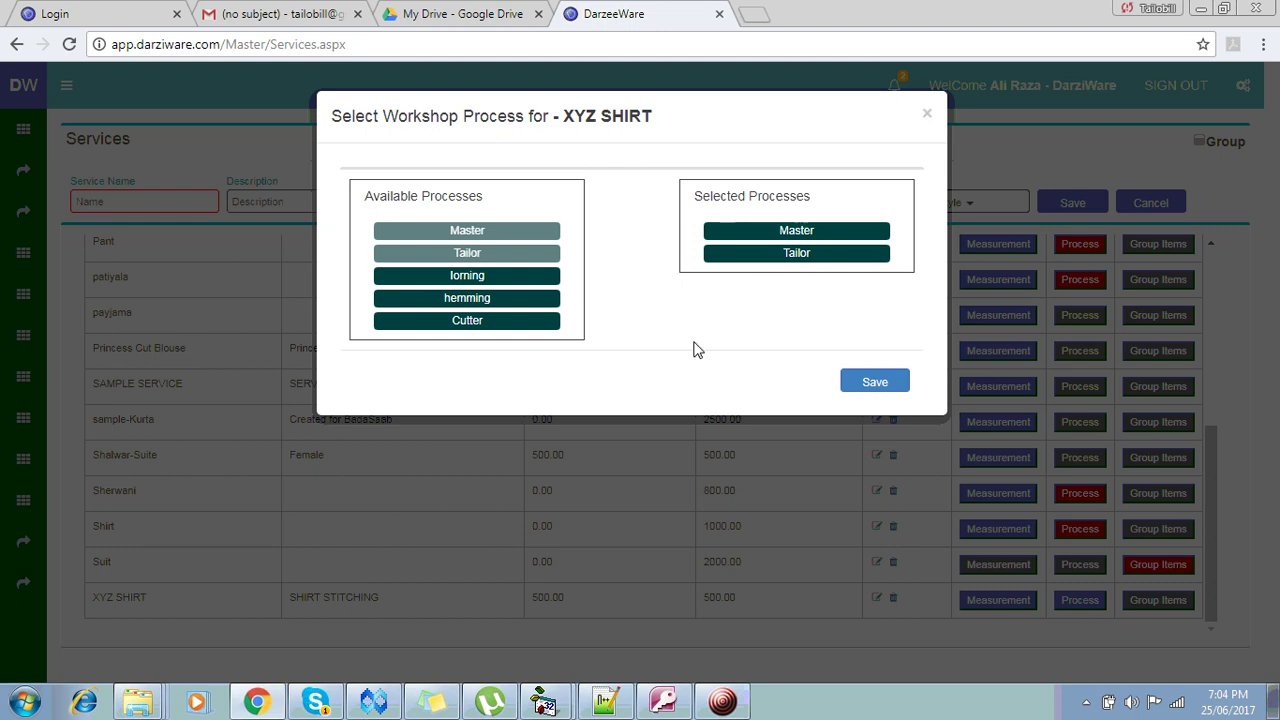
click(875, 383)
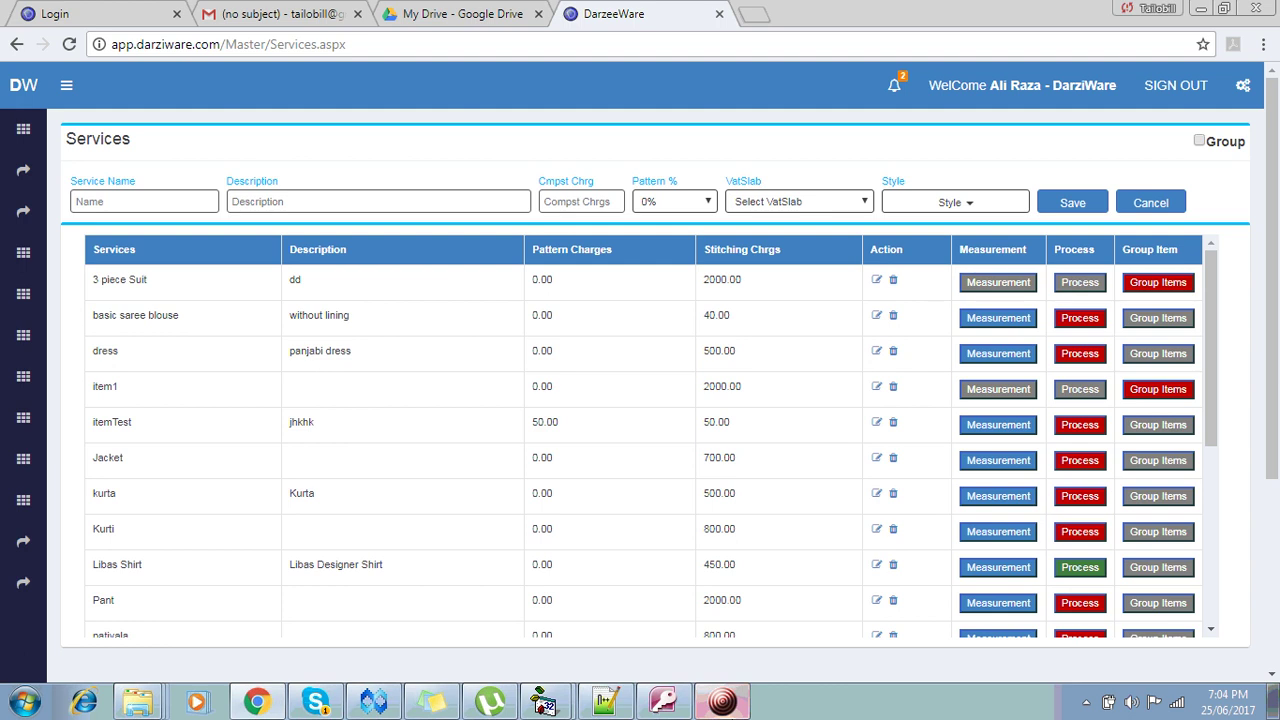
click(257, 702)
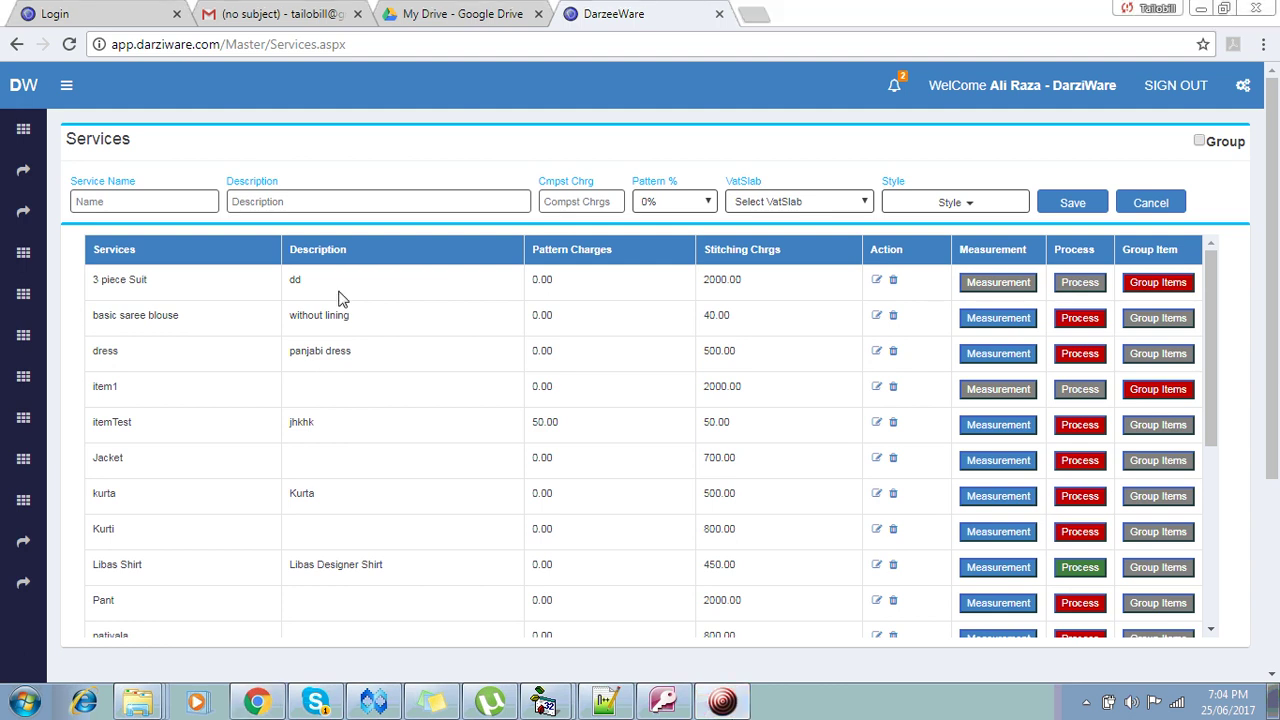